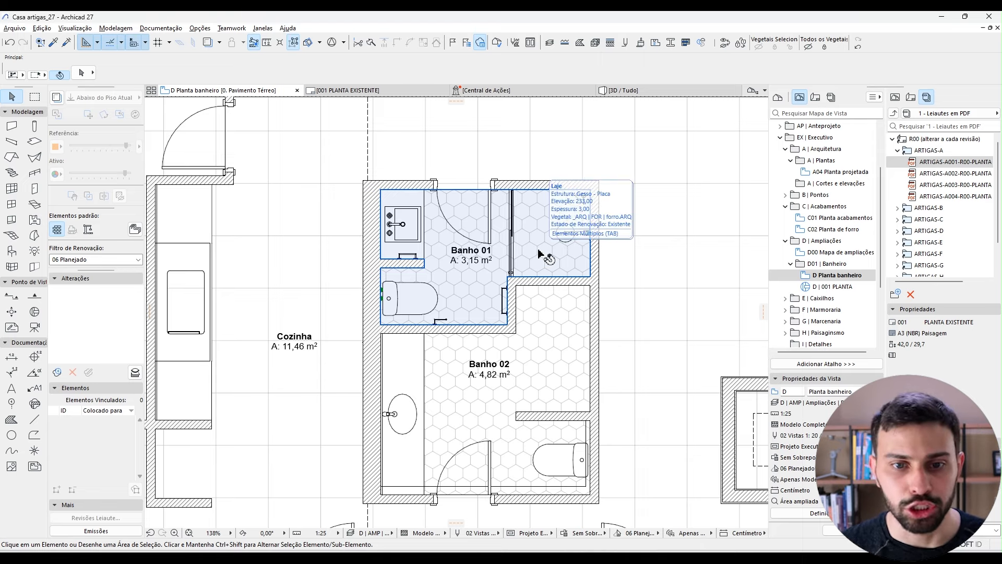
{"action": "scroll", "coordinate": [539, 253], "scroll_direction": "down", "scroll_amount": 2}
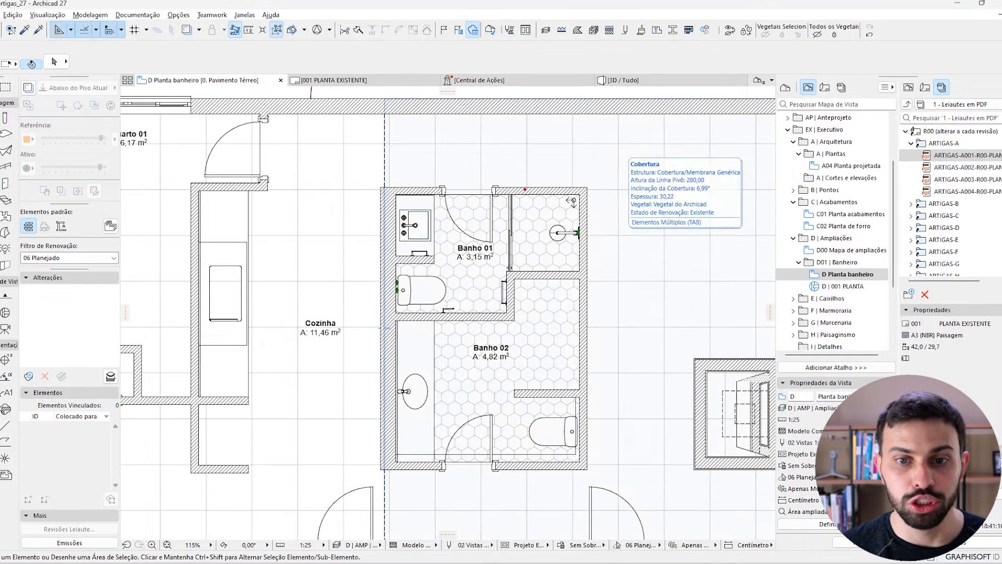
{"action": "mouse_move", "coordinate": [577, 190]}
{"action": "left_mouse_down"}
{"action": "mouse_move", "coordinate": [389, 191]}
{"action": "mouse_move", "coordinate": [392, 312]}
{"action": "mouse_move", "coordinate": [504, 317]}
{"action": "mouse_move", "coordinate": [510, 278]}
{"action": "mouse_move", "coordinate": [554, 275]}
{"action": "mouse_move", "coordinate": [579, 209]}
{"action": "left_mouse_up"}
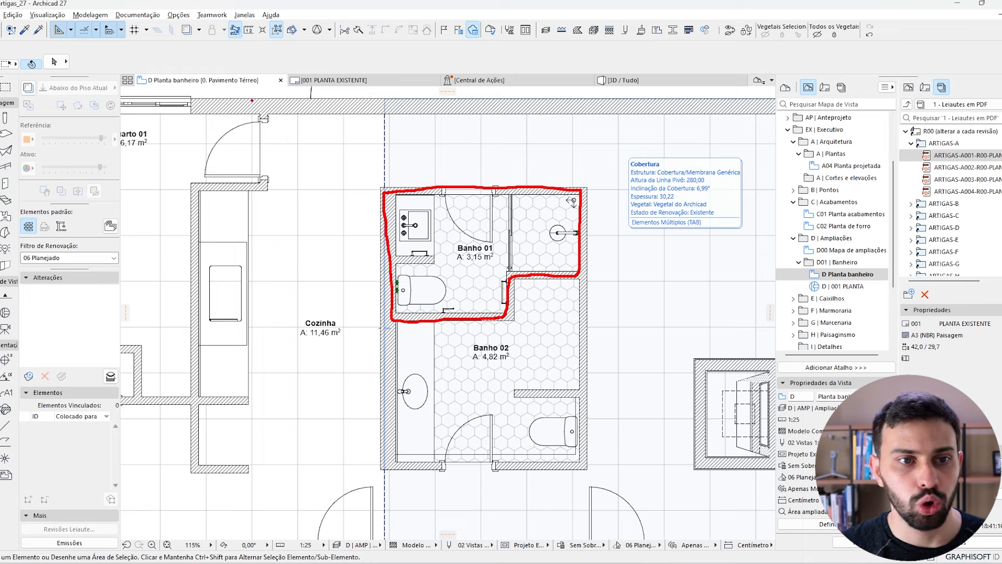
{"action": "left_click_drag", "start_coordinate": [238, 97], "coordinate": [166, 198]}
{"action": "left_click_drag", "start_coordinate": [391, 107], "coordinate": [233, 308]}
{"action": "left_click_drag", "start_coordinate": [336, 248], "coordinate": [243, 413]}
{"action": "left_click_drag", "start_coordinate": [376, 364], "coordinate": [283, 488]}
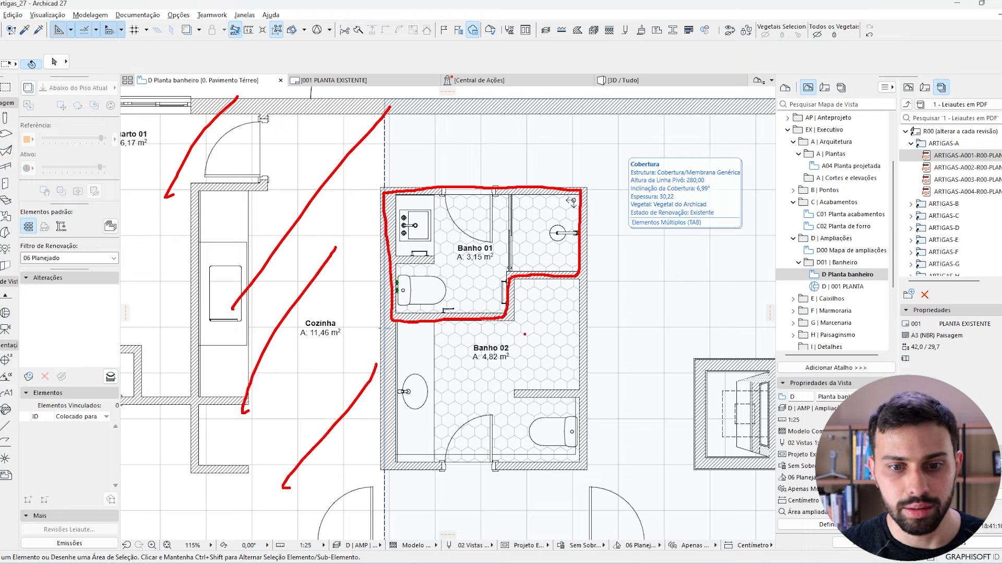
{"action": "left_click_drag", "start_coordinate": [524, 337], "coordinate": [406, 505]}
{"action": "left_click_drag", "start_coordinate": [636, 285], "coordinate": [510, 508]}
{"action": "left_click_drag", "start_coordinate": [759, 297], "coordinate": [623, 519]}
{"action": "left_click_drag", "start_coordinate": [725, 148], "coordinate": [537, 335]}
{"action": "left_click_drag", "start_coordinate": [669, 77], "coordinate": [492, 225]}
{"action": "left_click_drag", "start_coordinate": [485, 114], "coordinate": [377, 176]}
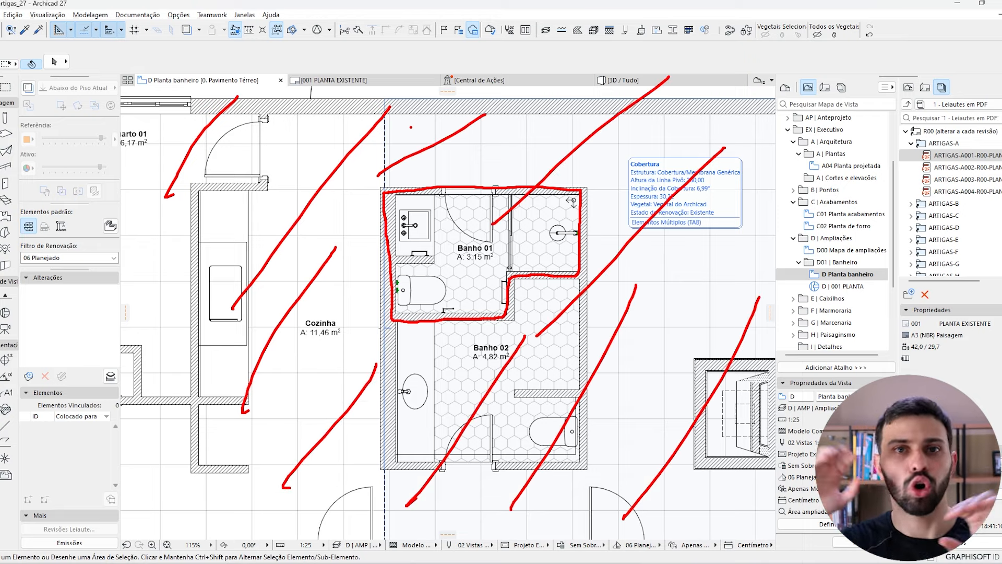
{"action": "key", "text": "Escape"}
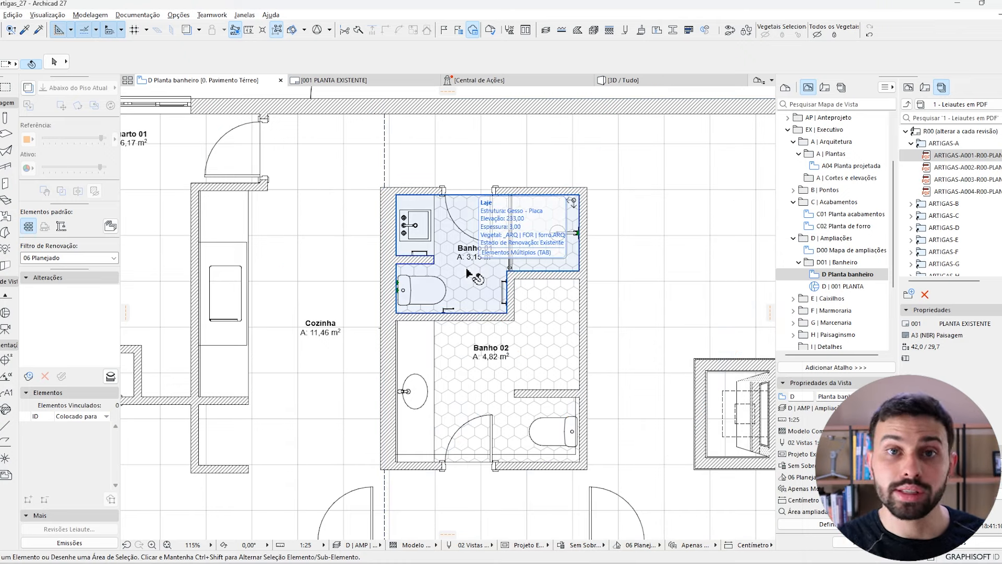
{"action": "scroll", "coordinate": [507, 243], "scroll_direction": "up", "scroll_amount": 3}
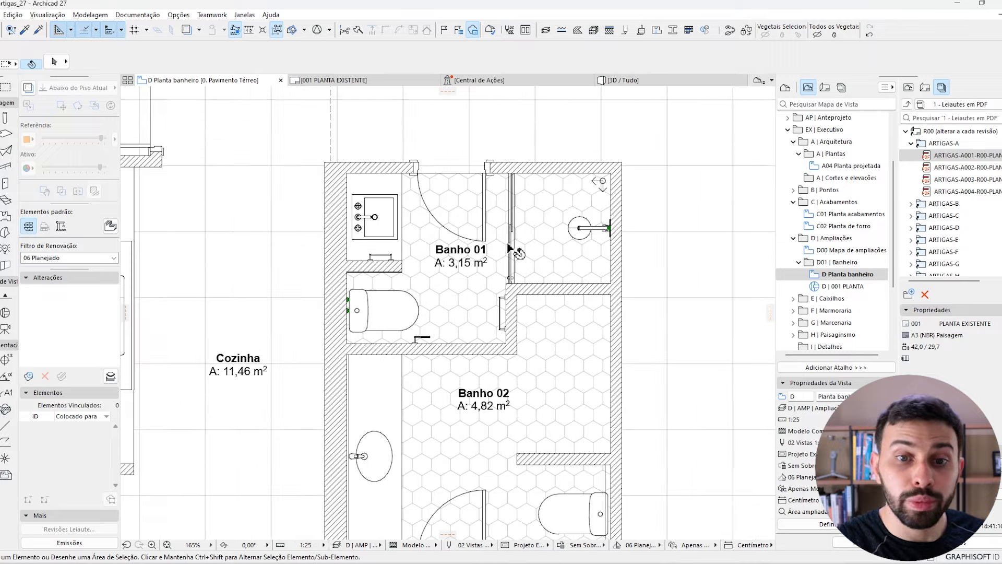
{"action": "left_click", "coordinate": [488, 203]}
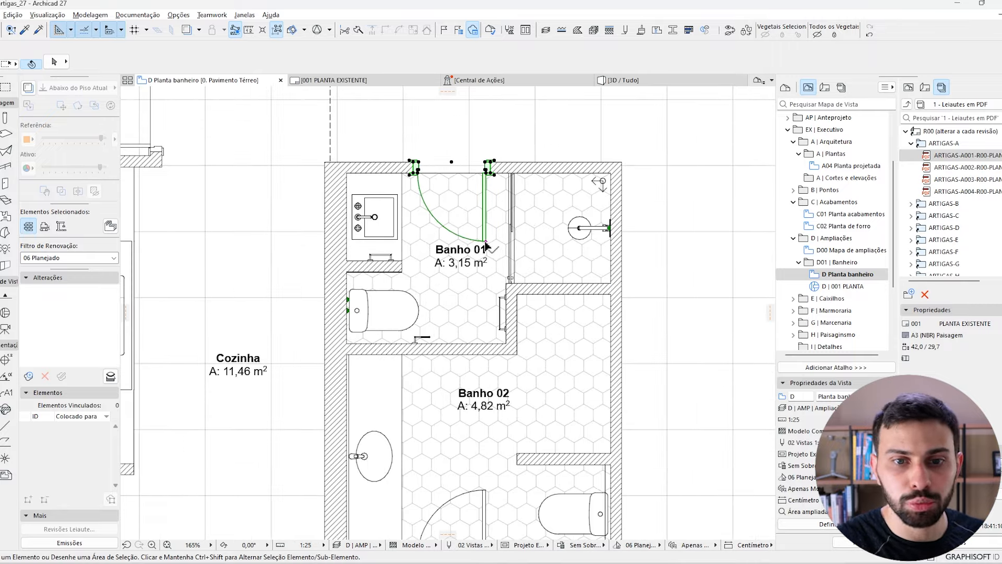
{"action": "left_click", "coordinate": [401, 297]}
{"action": "key", "text": "Escape"}
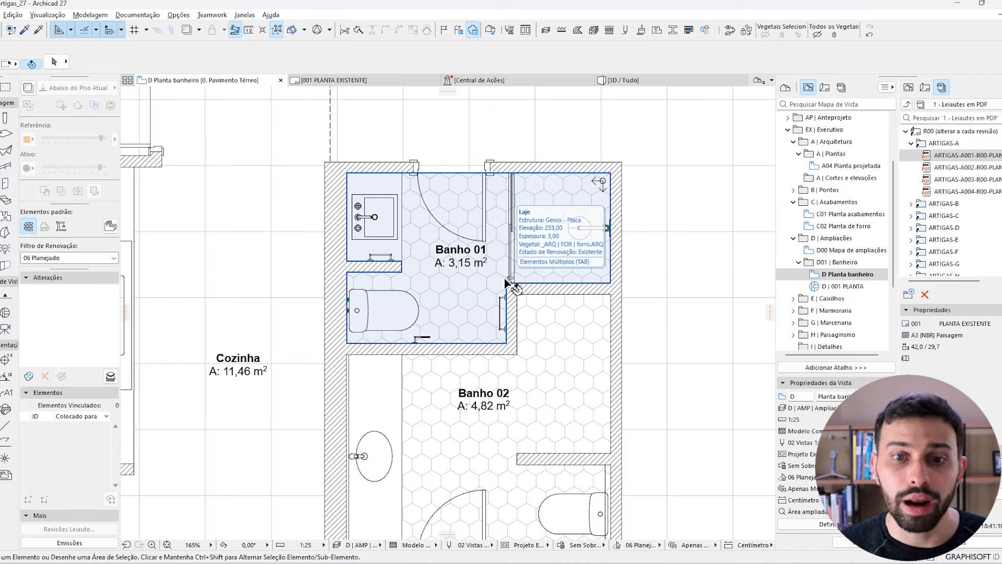
Step: Activate the Fill tool and set its fill type to Trama Sólida
{"action": "scroll", "coordinate": [468, 227], "scroll_direction": "down", "scroll_amount": 3}
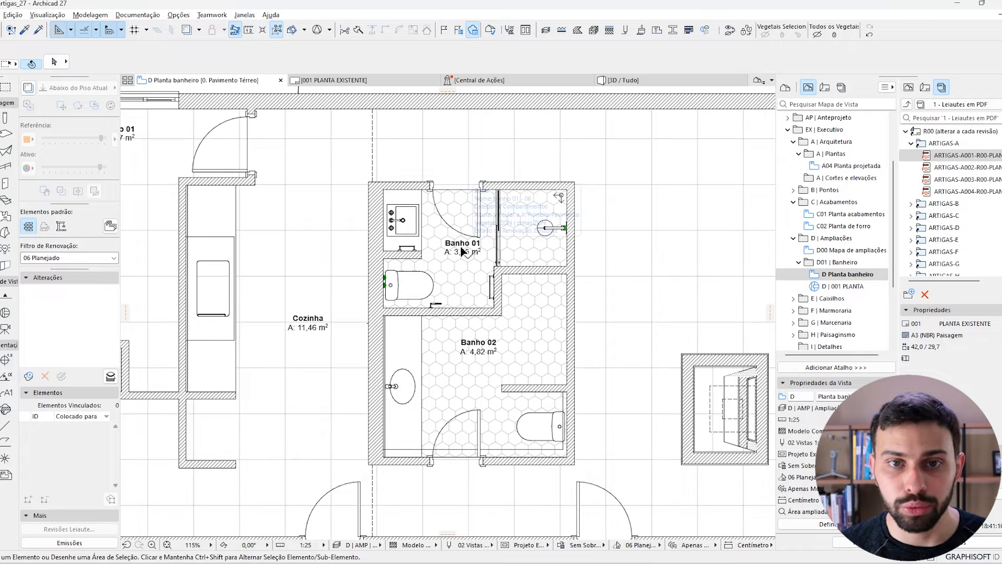
{"action": "middle_click_drag", "start_coordinate": [462, 251], "coordinate": [487, 281]}
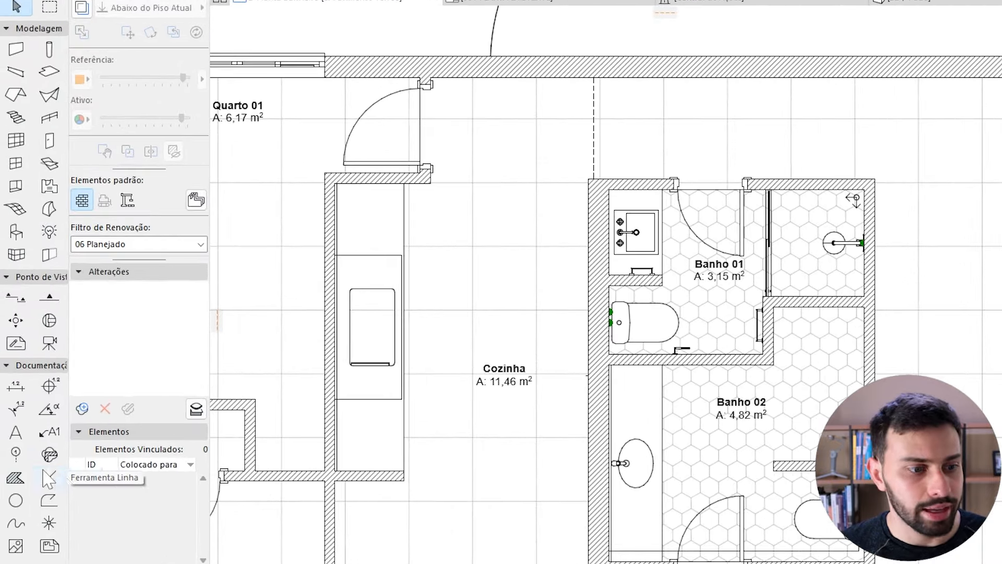
{"action": "left_click", "coordinate": [16, 478]}
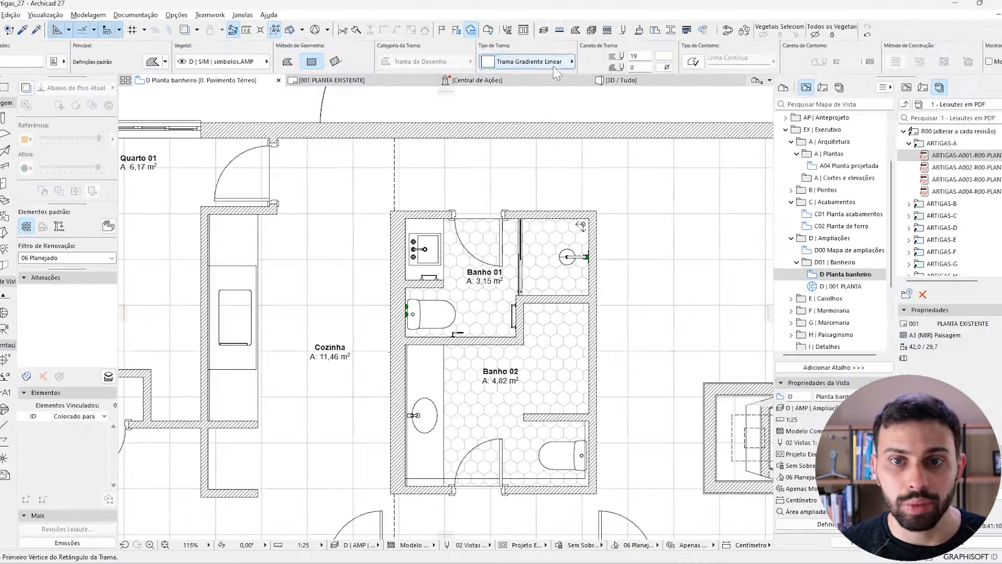
{"action": "left_click", "coordinate": [557, 74]}
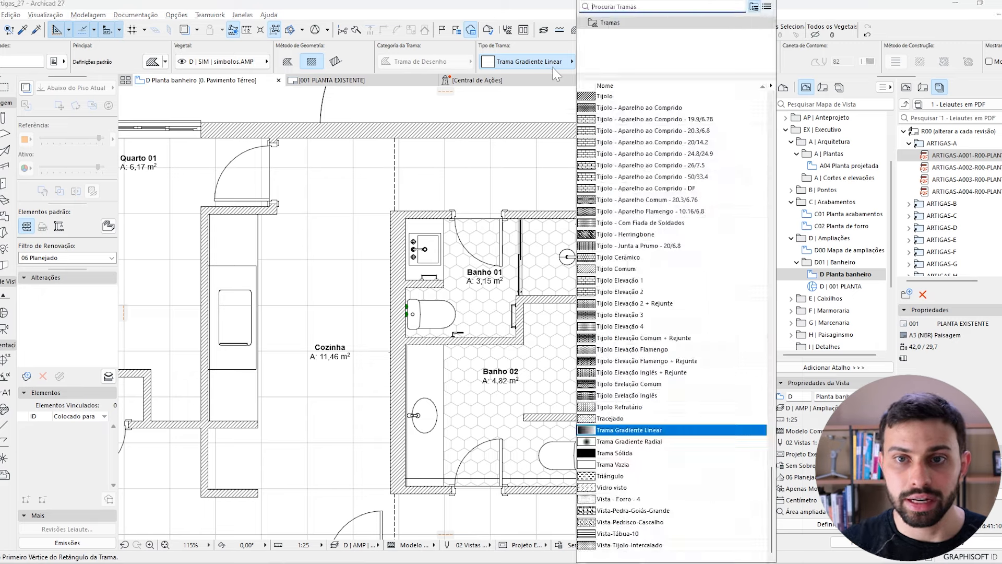
{"action": "type", "text": "spó"}
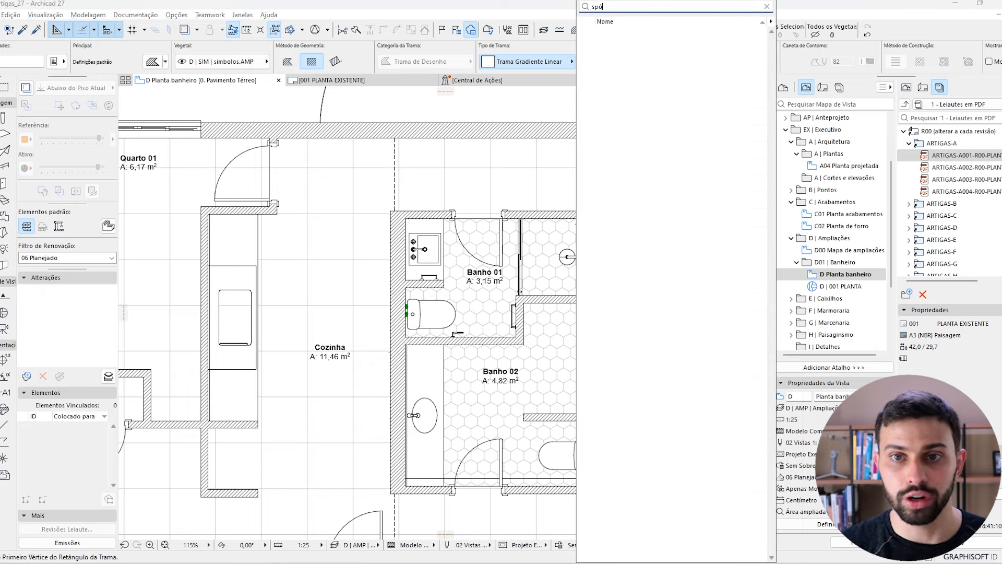
{"action": "key", "text": "BackSpace"}
{"action": "key", "text": "BackSpace"}
{"action": "type", "text": "ó"}
{"action": "key", "text": "Return"}
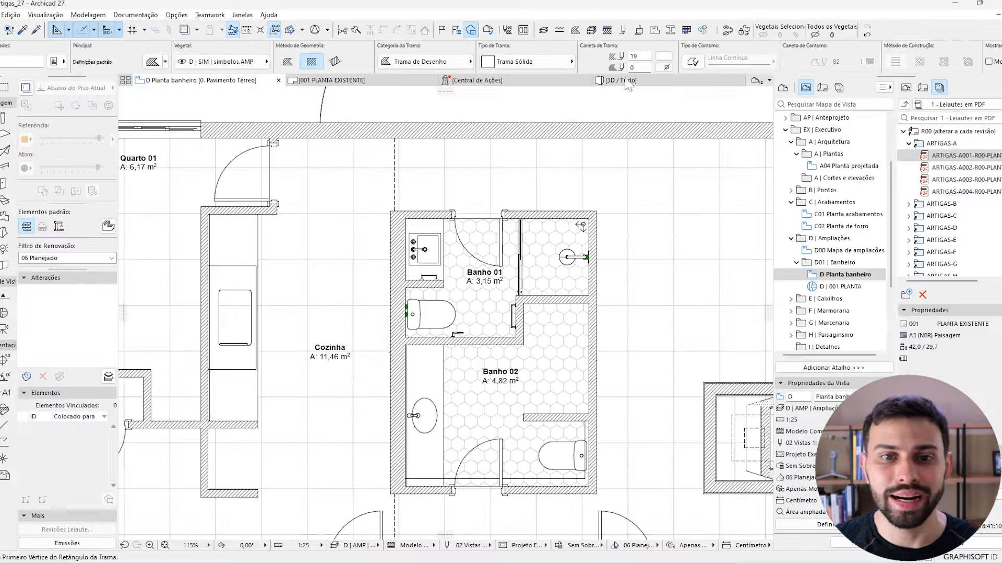
Step: Draw a rectangular fill of about 540 by 490 cm covering Banho 01, most of Banho 02 and part of the Cozinha
{"action": "scroll", "coordinate": [578, 154], "scroll_direction": "up", "scroll_amount": 1}
{"action": "middle_click_drag", "start_coordinate": [578, 154], "coordinate": [565, 196]}
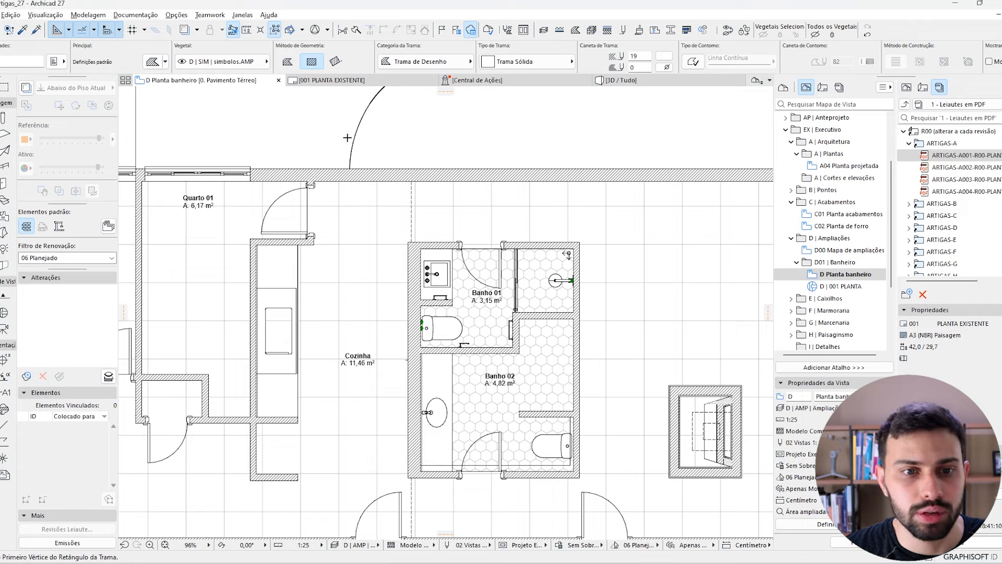
{"action": "left_click", "coordinate": [317, 131]}
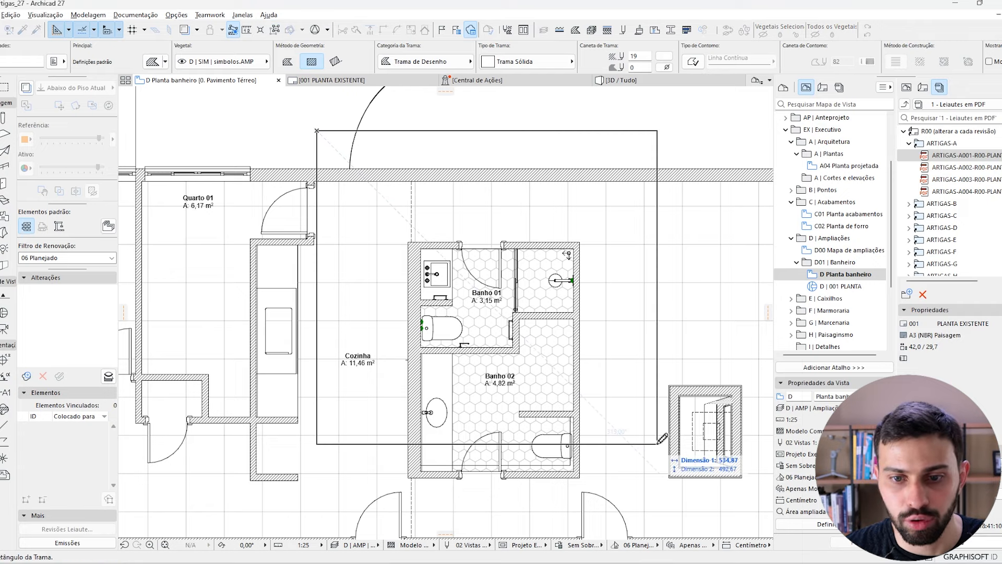
{"action": "key", "text": "Escape"}
{"action": "key", "text": "Escape"}
Step: Bring the new rectangular fill to the front of the display order (Passar para a Frente)
{"action": "left_click", "coordinate": [524, 139]}
{"action": "key", "text": "Escape"}
{"action": "key", "text": "Tab"}
{"action": "left_click", "coordinate": [453, 157]}
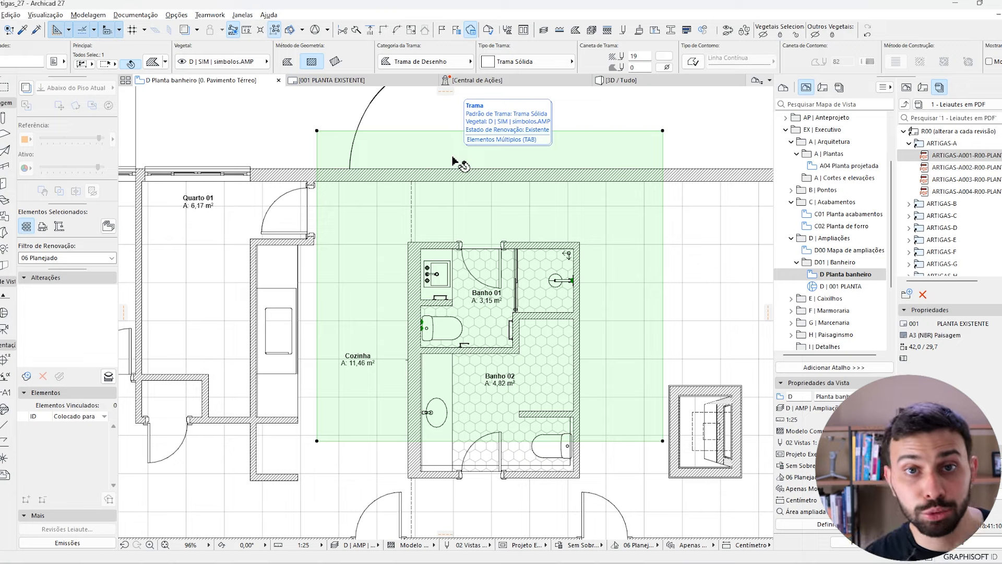
{"action": "key", "text": "Escape"}
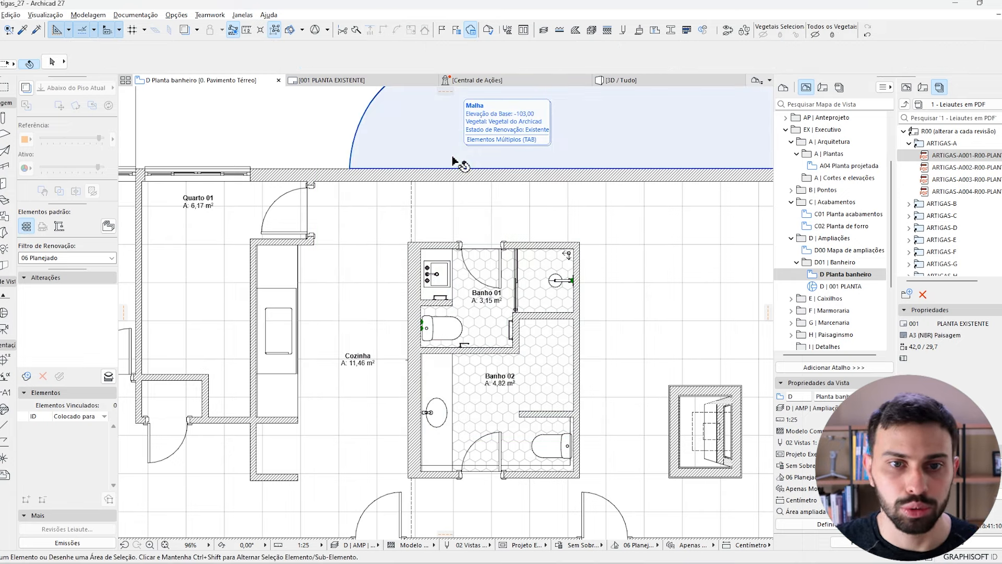
{"action": "key", "text": "Tab"}
{"action": "left_click", "coordinate": [452, 157]}
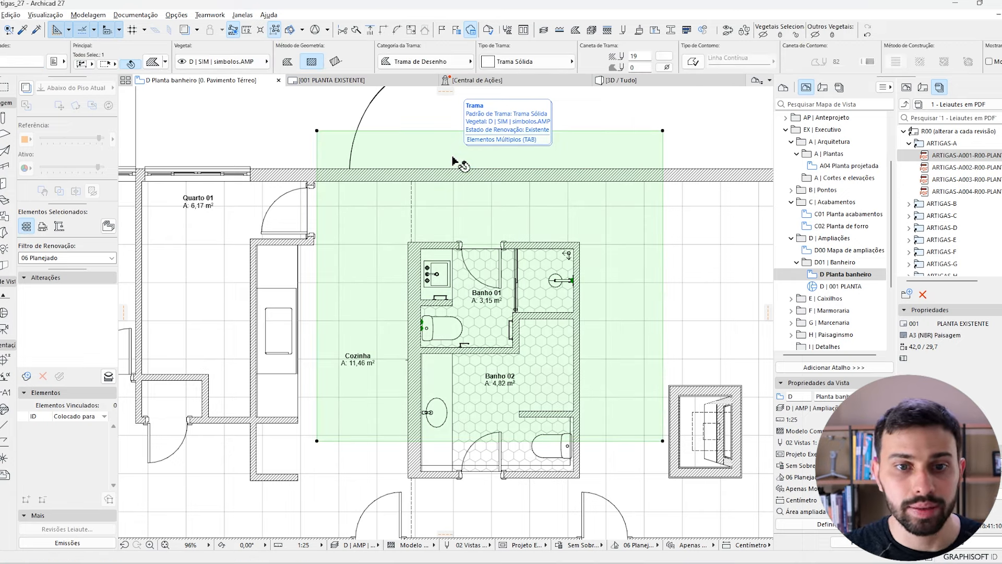
{"action": "right_click", "coordinate": [453, 160]}
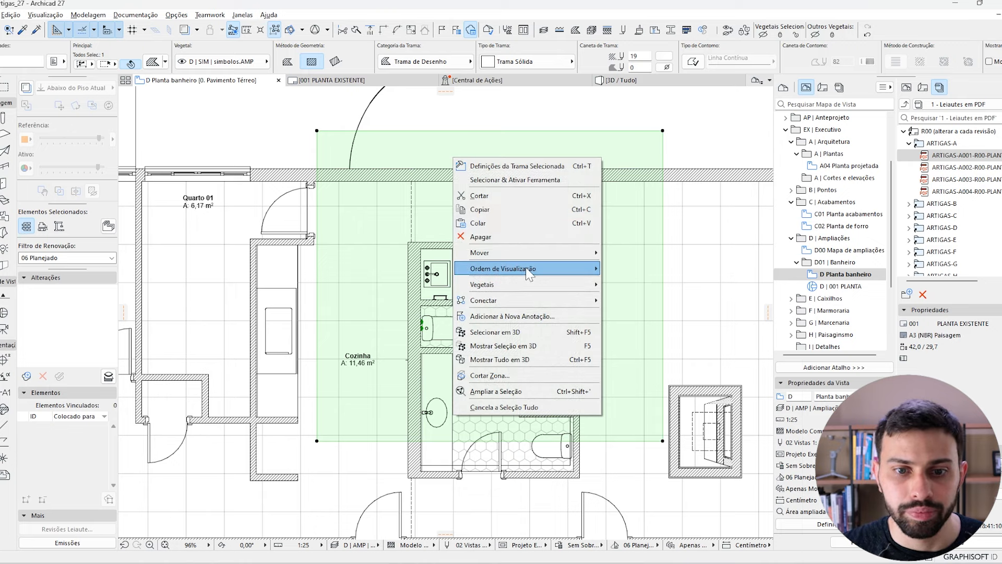
{"action": "mouse_move", "coordinate": [528, 275]}
{"action": "left_click", "coordinate": [651, 268]}
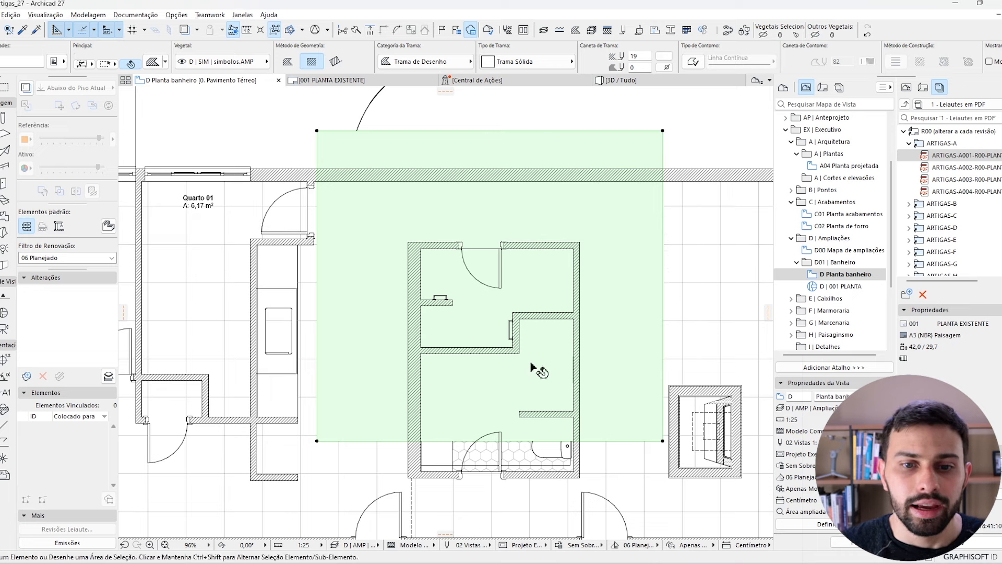
{"action": "key", "text": "Escape"}
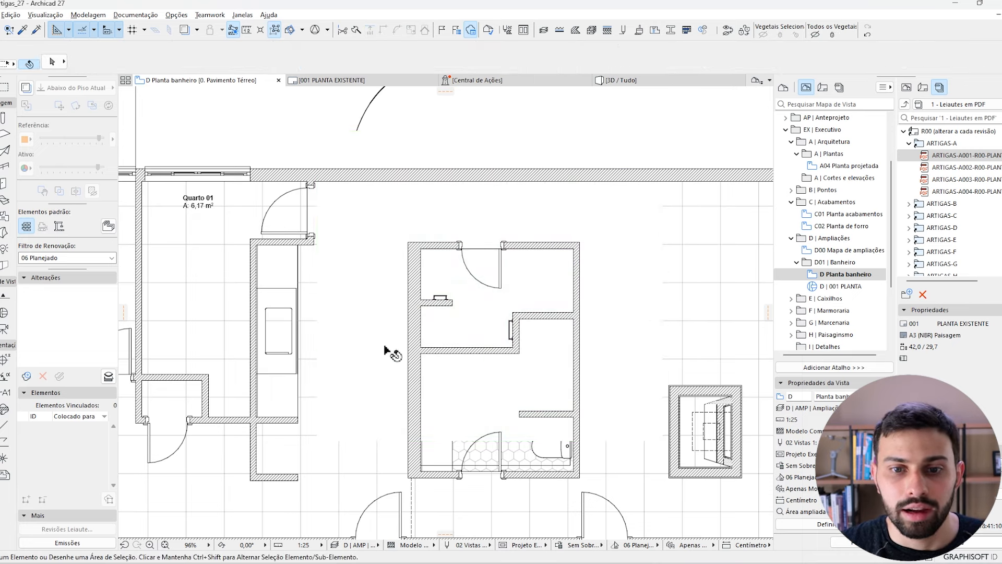
Step: Send the long outer wall and the walls around and between both bathrooms one level backward in display order (Passar um para Trás)
{"action": "left_click", "coordinate": [475, 174]}
{"action": "left_click", "coordinate": [535, 245], "text": "shift"}
{"action": "left_click", "coordinate": [576, 271], "text": "shift"}
{"action": "left_click", "coordinate": [541, 313], "text": "shift"}
{"action": "left_click", "coordinate": [513, 335], "text": "shift"}
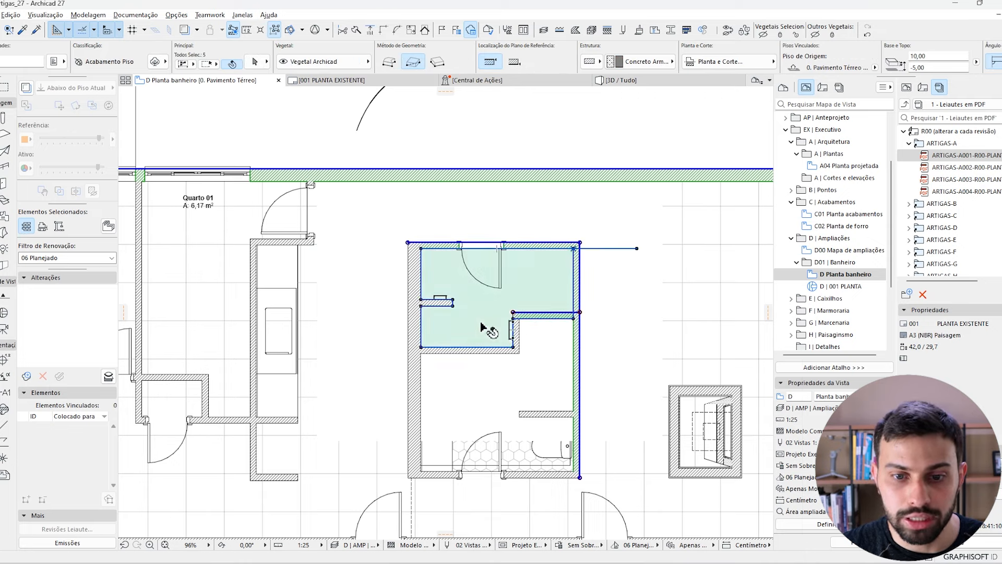
{"action": "left_click", "coordinate": [490, 266], "text": "shift"}
{"action": "left_click", "coordinate": [515, 330], "text": "shift"}
{"action": "left_click", "coordinate": [460, 347], "text": "shift"}
{"action": "left_click", "coordinate": [441, 301], "text": "shift"}
{"action": "left_click", "coordinate": [414, 297], "text": "shift"}
{"action": "left_click", "coordinate": [548, 413], "text": "shift"}
{"action": "left_click", "coordinate": [541, 476], "text": "shift"}
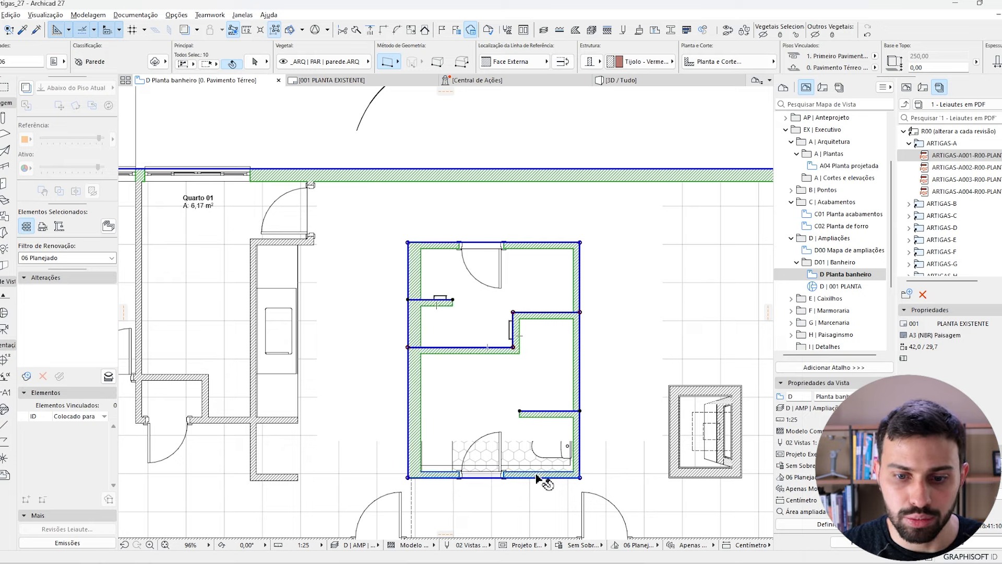
{"action": "right_click", "coordinate": [578, 365]}
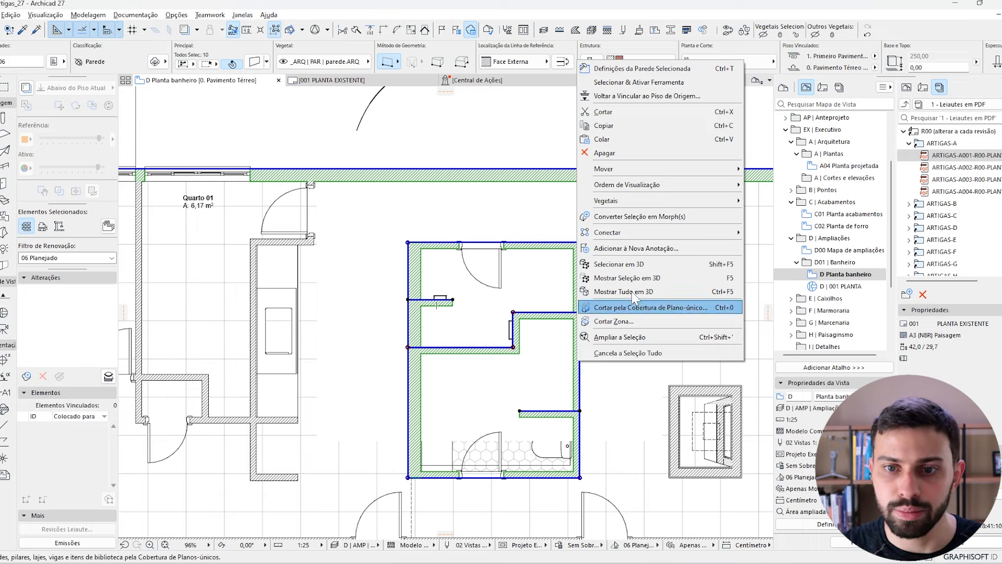
{"action": "mouse_move", "coordinate": [674, 193]}
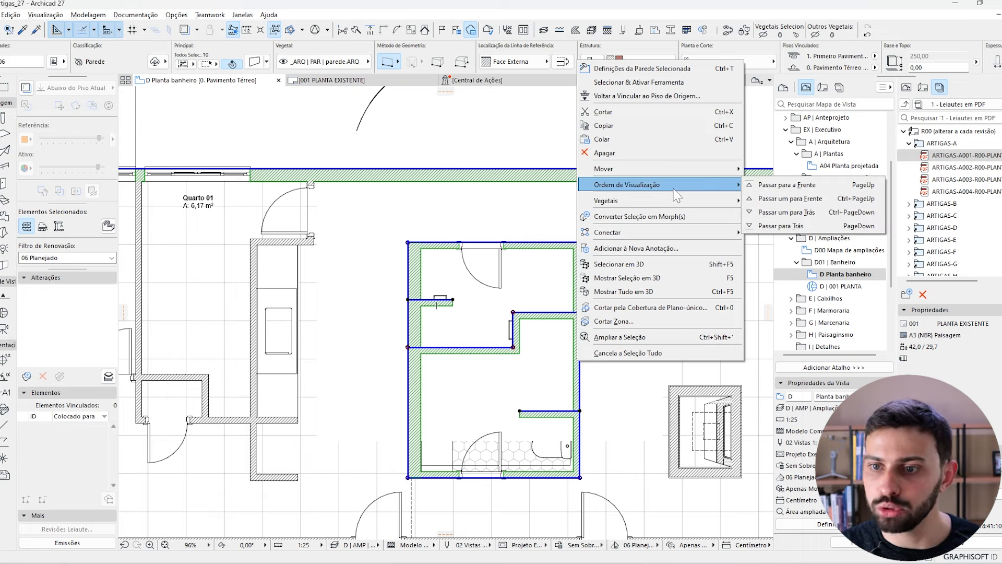
{"action": "left_click", "coordinate": [796, 212]}
{"action": "left_click", "coordinate": [694, 247]}
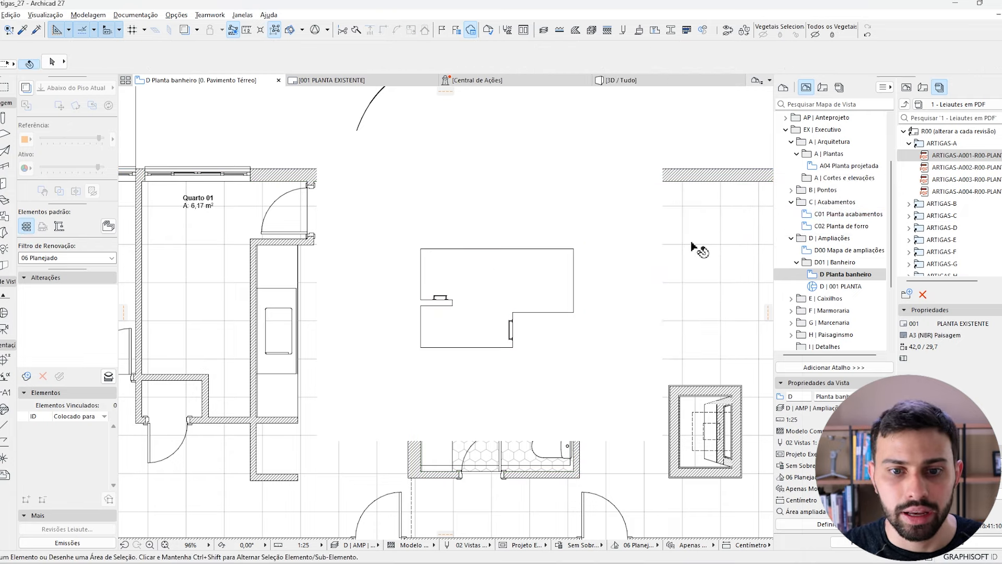
{"action": "left_click", "coordinate": [652, 238]}
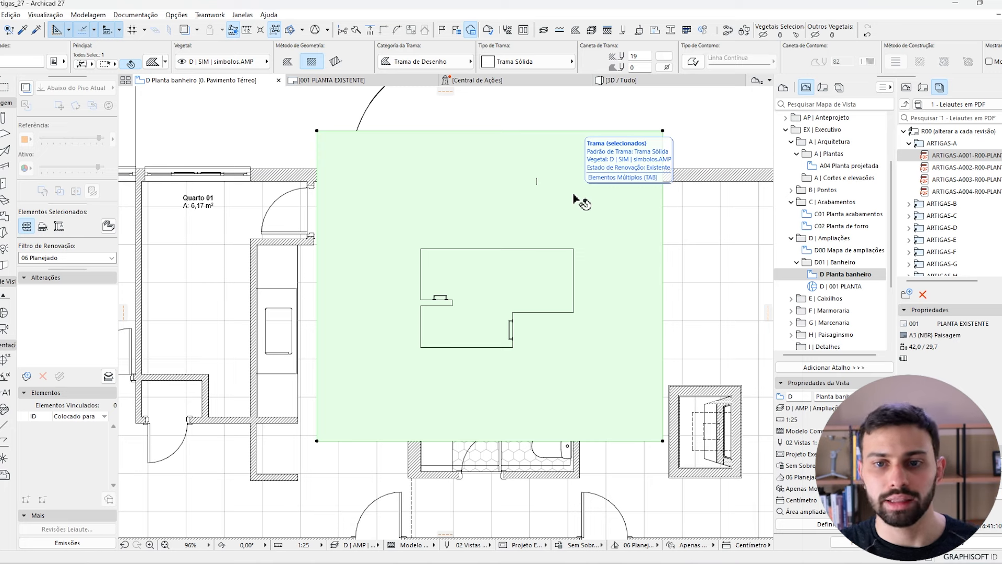
{"action": "key", "text": "Escape"}
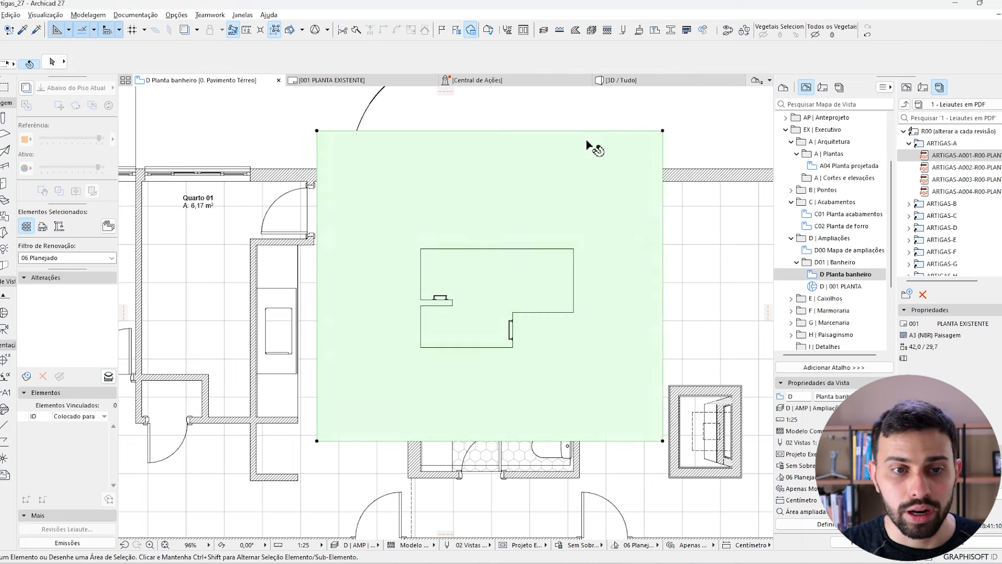
{"action": "left_click", "coordinate": [587, 145]}
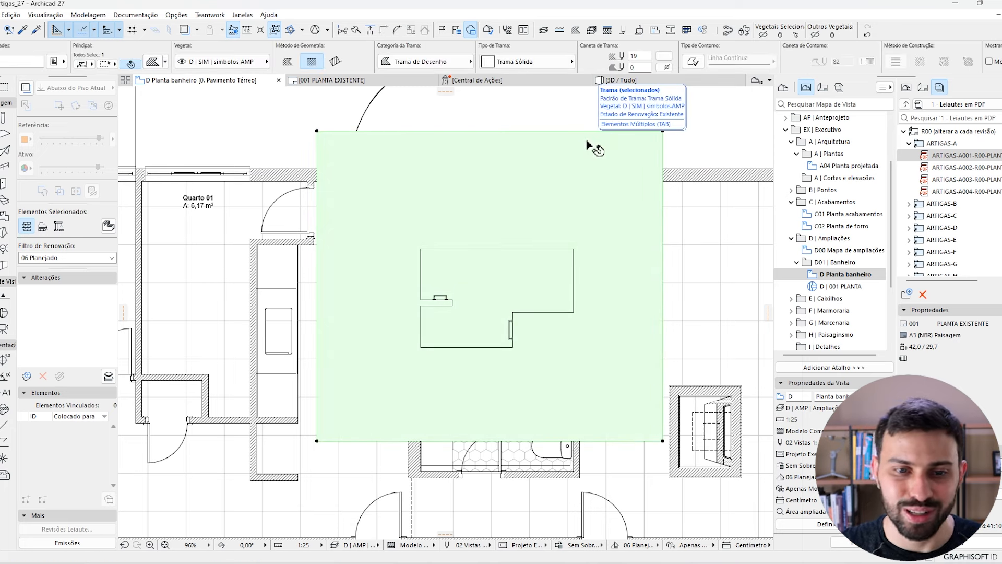
{"action": "key", "text": "Delete"}
{"action": "scroll", "coordinate": [531, 246], "scroll_direction": "down", "scroll_amount": 4}
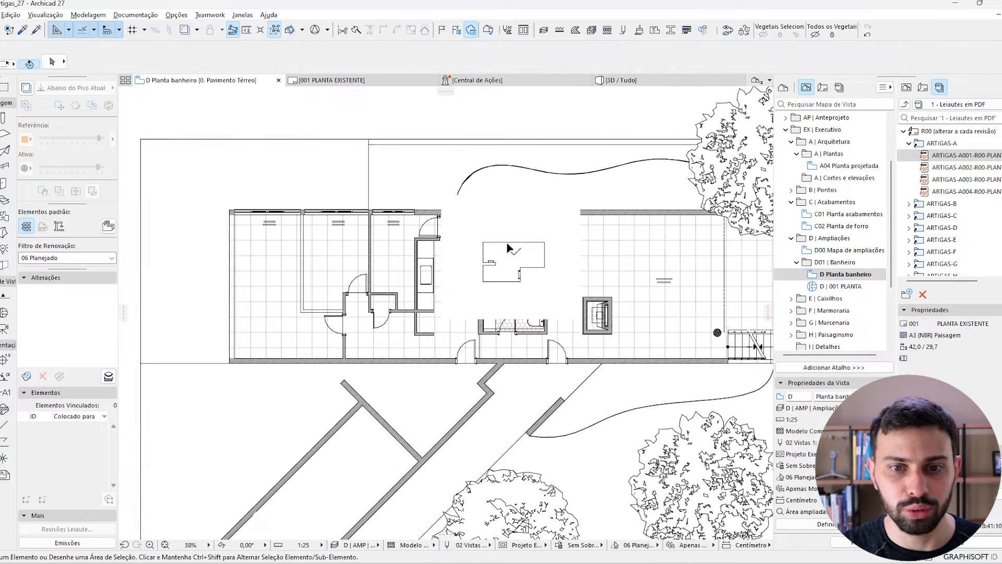
{"action": "scroll", "coordinate": [530, 256], "scroll_direction": "up", "scroll_amount": 2}
{"action": "scroll", "coordinate": [531, 258], "scroll_direction": "up", "scroll_amount": 3}
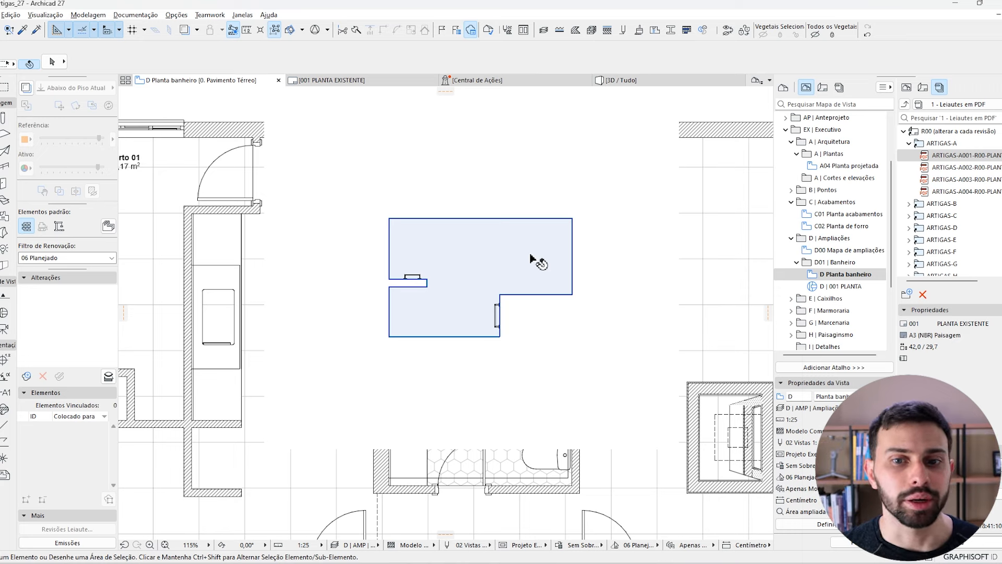
Step: Try to subtract a rectangular opening around Banho 01 from the masking fill, and undo it
{"action": "left_click", "coordinate": [681, 117]}
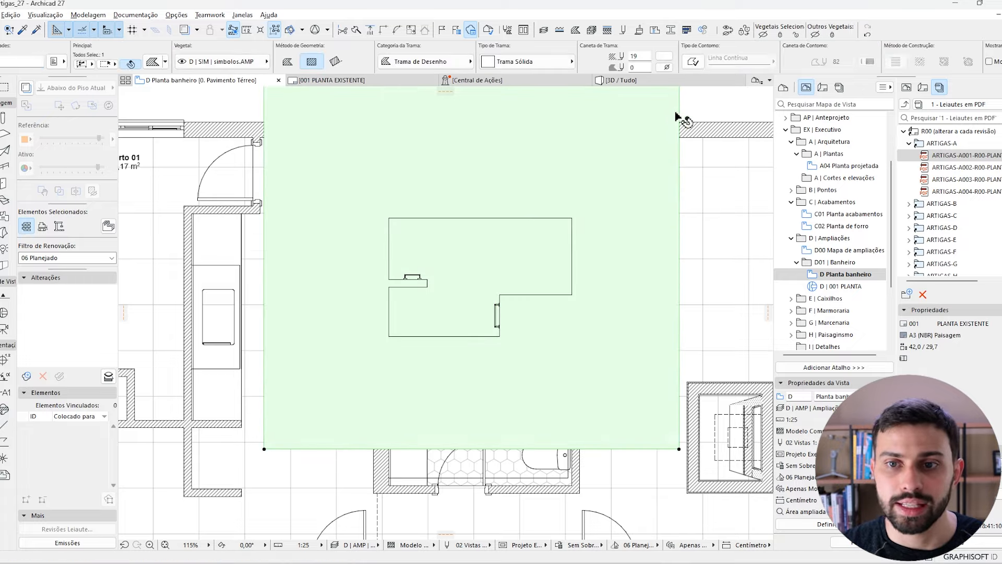
{"action": "left_click", "coordinate": [679, 107]}
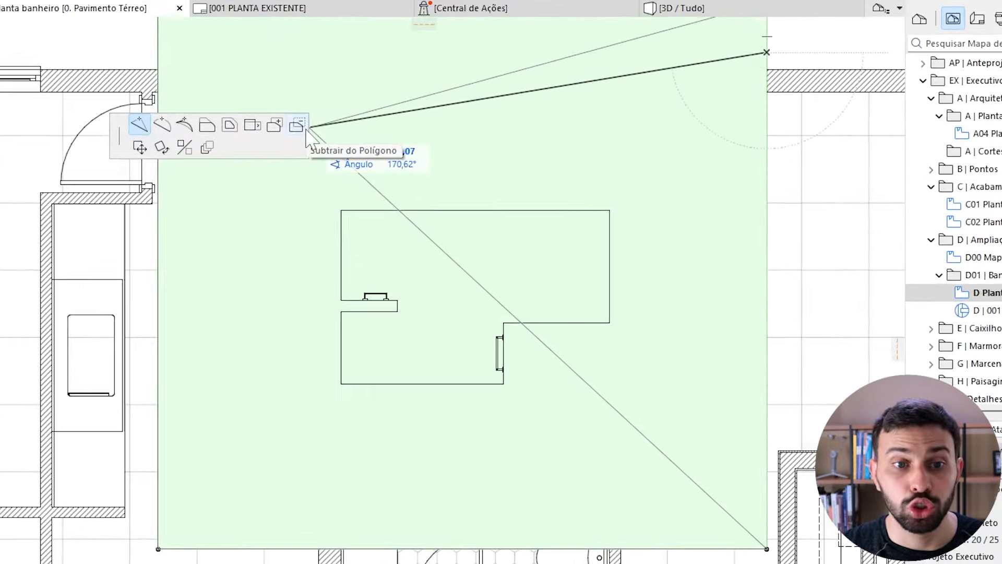
{"action": "left_click", "coordinate": [296, 125]}
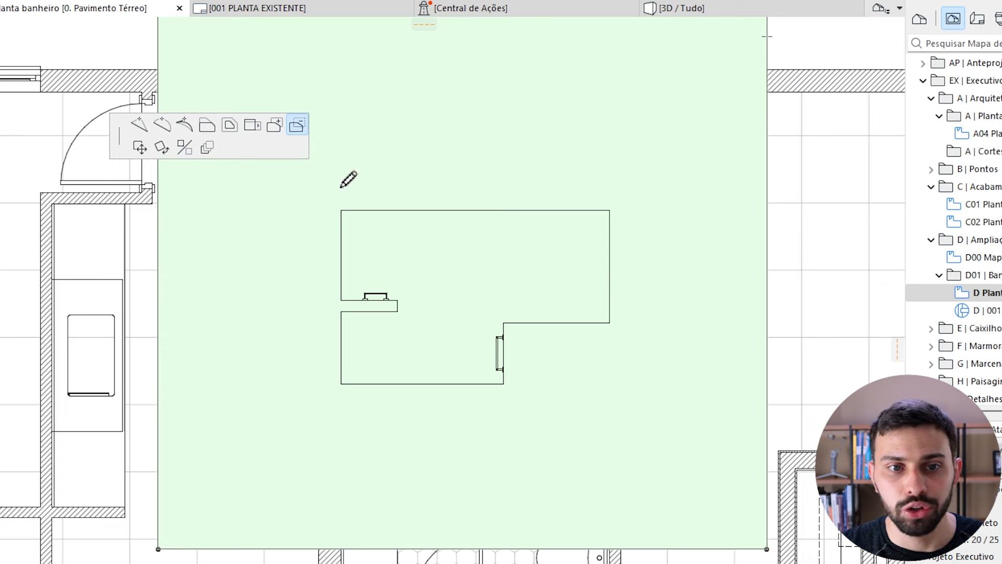
{"action": "left_click", "coordinate": [319, 174]}
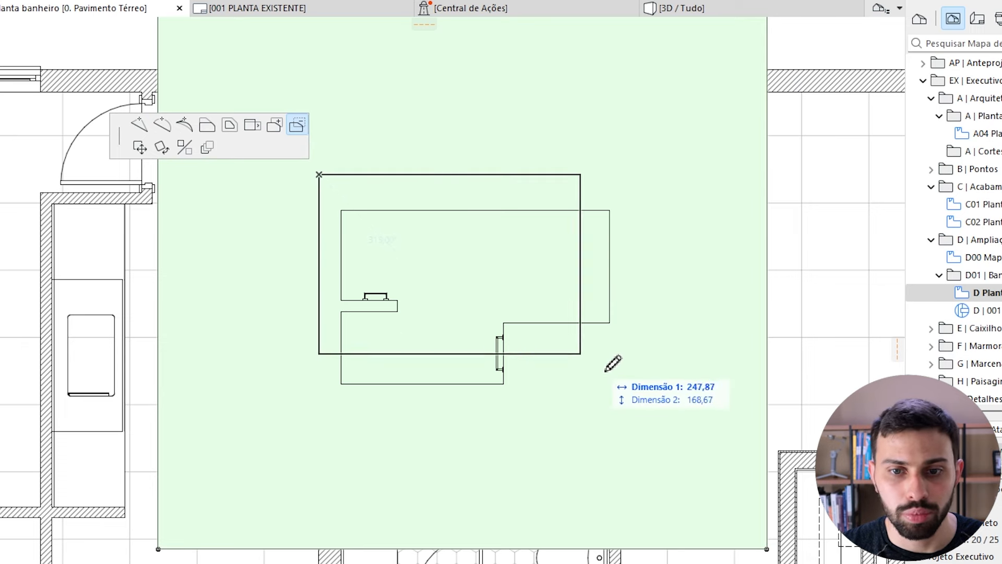
{"action": "left_click", "coordinate": [666, 438]}
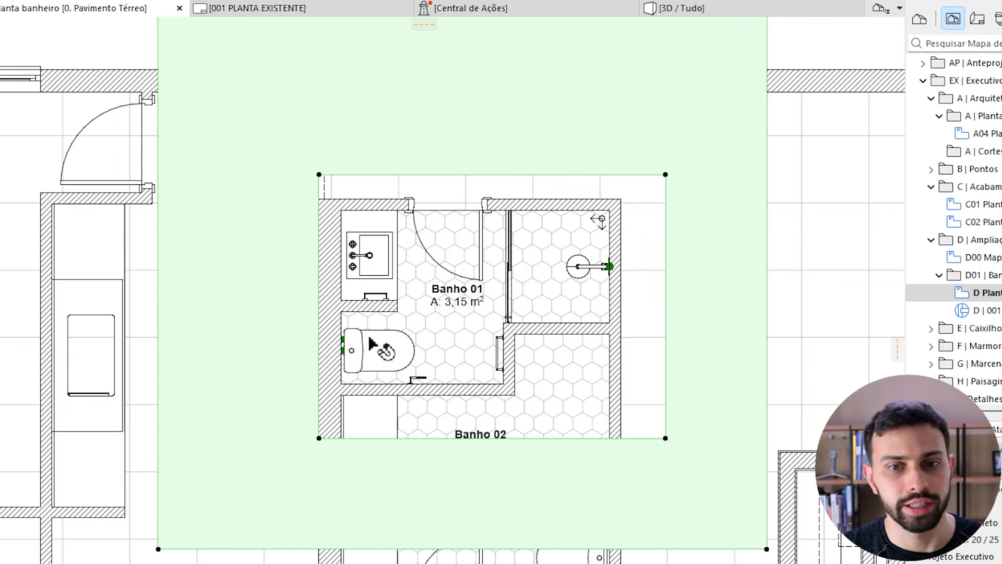
{"action": "key", "text": "ctrl+z"}
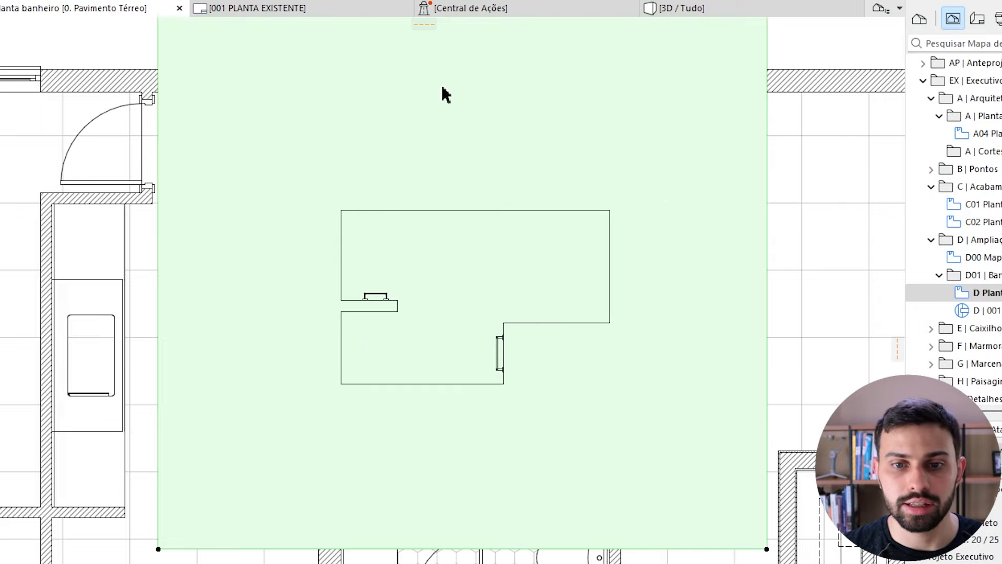
Step: Change the masking fill's type to 50 % and keep its background pen at 0 (Transparente)
{"action": "scroll", "coordinate": [541, 184], "scroll_direction": "down", "scroll_amount": 3}
{"action": "middle_click_drag", "start_coordinate": [541, 184], "coordinate": [517, 232]}
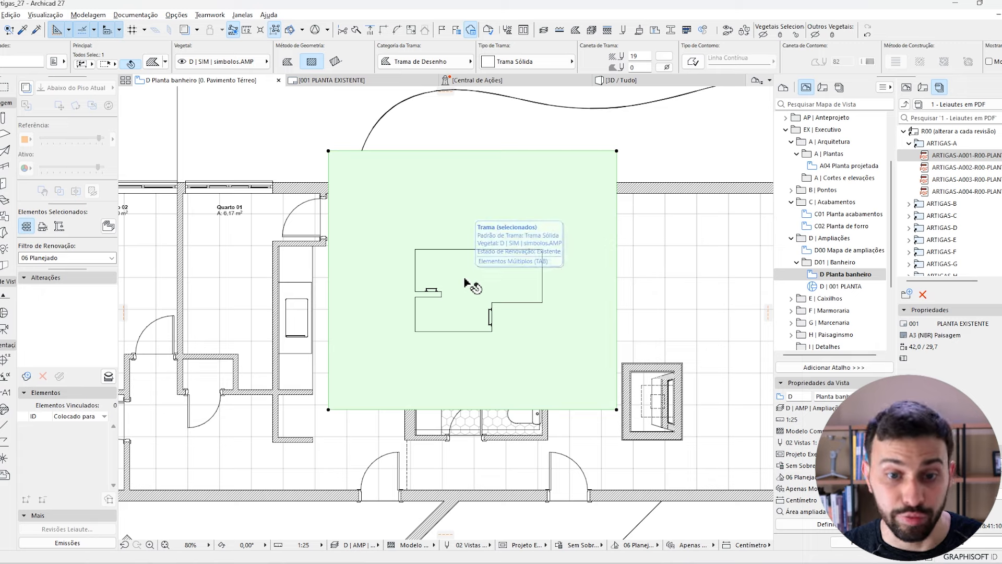
{"action": "left_click", "coordinate": [556, 65]}
{"action": "left_click", "coordinate": [620, 12]}
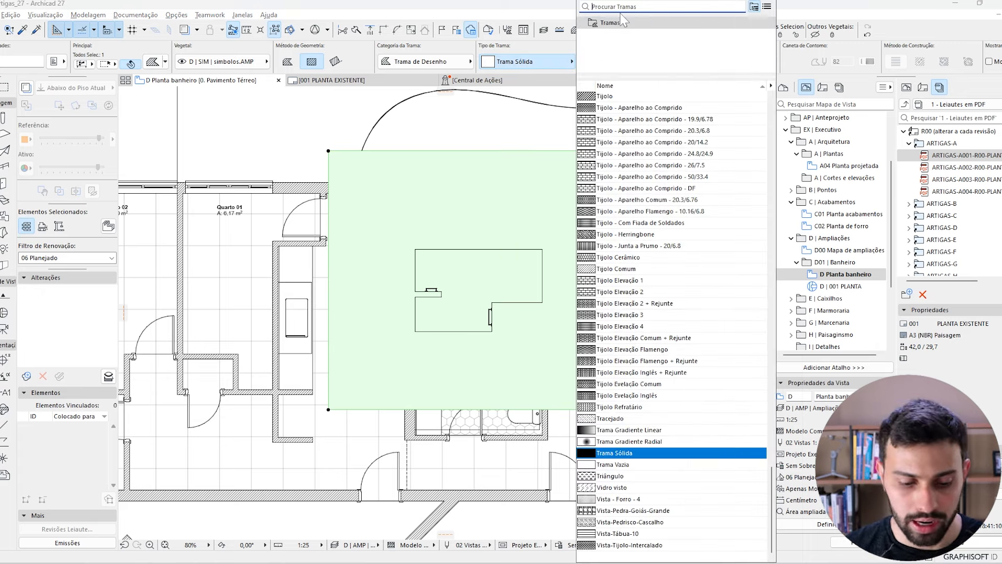
{"action": "type", "text": "50"}
{"action": "key", "text": "Return"}
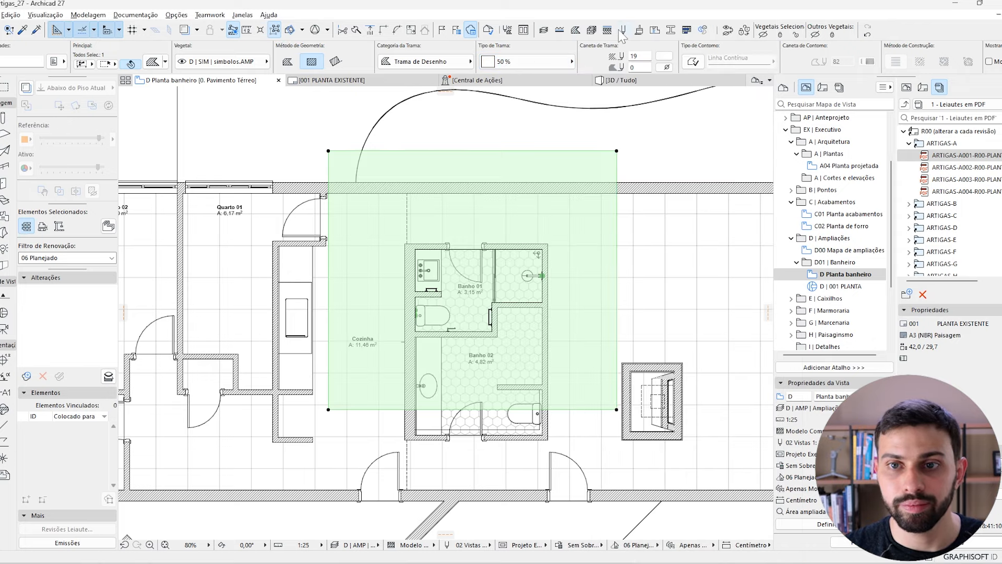
{"action": "left_click", "coordinate": [668, 68]}
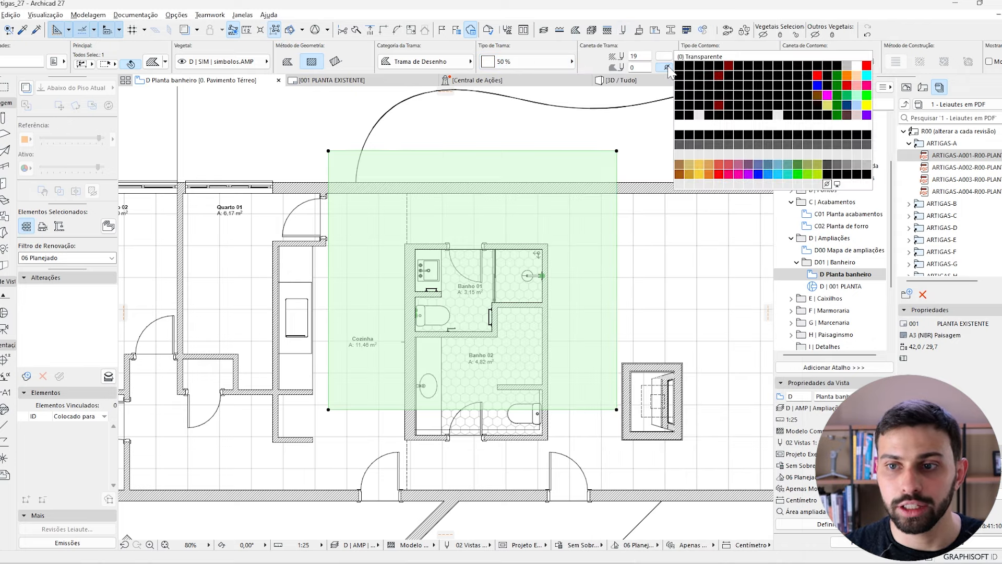
{"action": "left_click", "coordinate": [826, 185]}
{"action": "key", "text": "Escape"}
{"action": "left_click", "coordinate": [543, 269]}
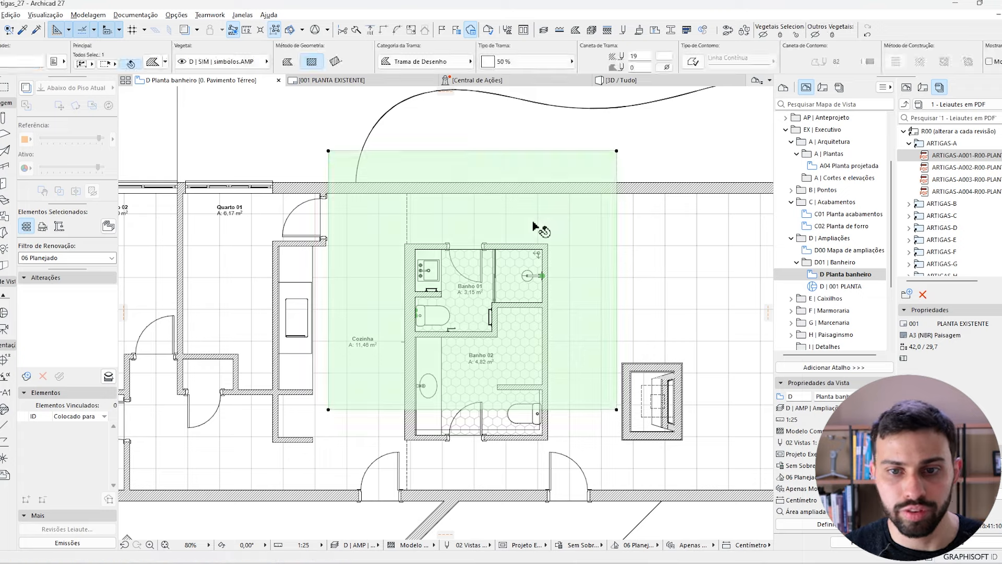
Step: Subtract a polygonal opening from the fill that follows the outer faces of the walls enclosing Banho 01
{"action": "scroll", "coordinate": [422, 221], "scroll_direction": "up", "scroll_amount": 1}
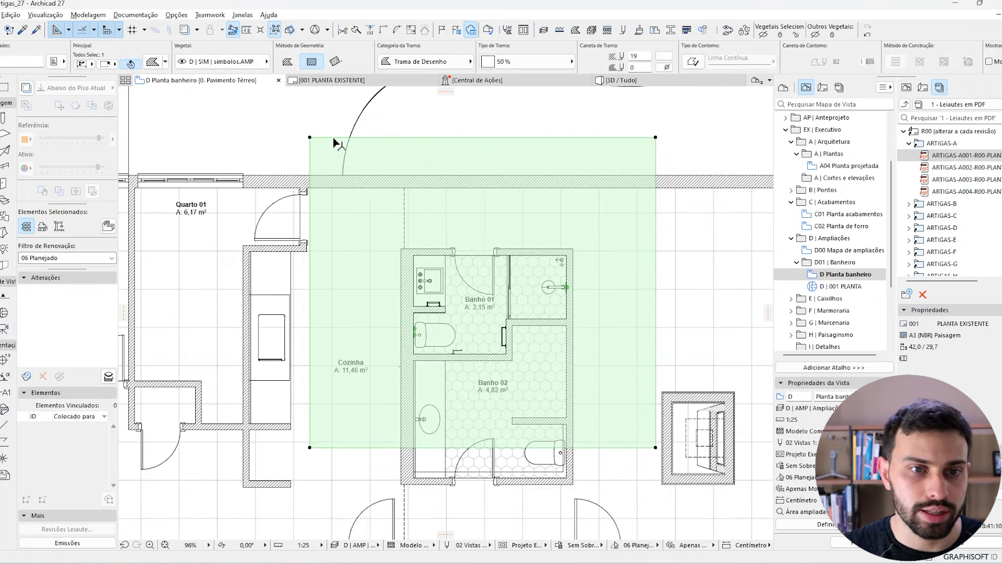
{"action": "left_click", "coordinate": [334, 138]}
{"action": "scroll", "coordinate": [359, 165], "scroll_direction": "up", "scroll_amount": 2}
{"action": "left_click", "coordinate": [287, 61]}
{"action": "scroll", "coordinate": [393, 233], "scroll_direction": "up", "scroll_amount": 2}
{"action": "left_click", "coordinate": [342, 223]}
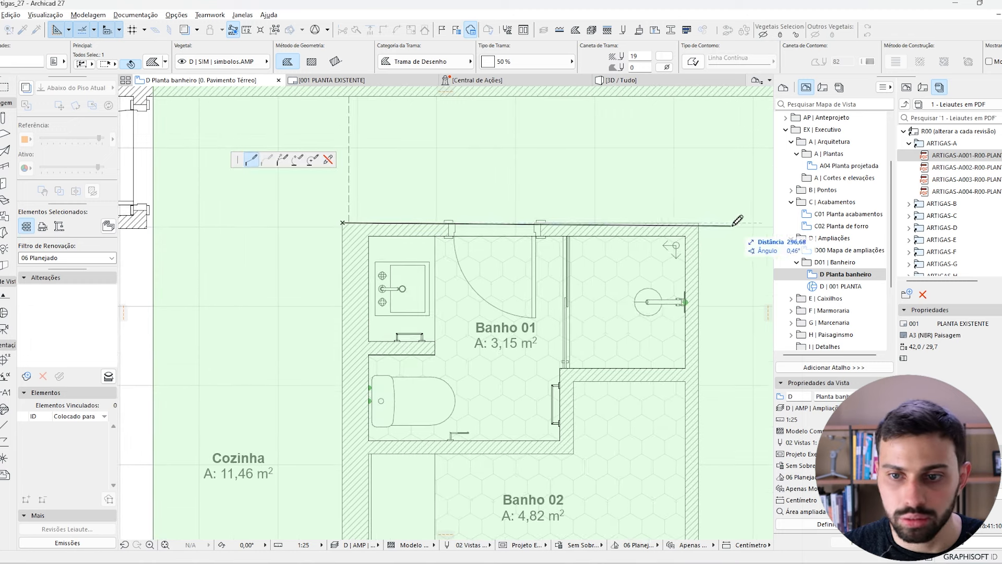
{"action": "left_click", "coordinate": [699, 223]}
{"action": "left_click", "coordinate": [699, 382]}
{"action": "left_click", "coordinate": [573, 381]}
{"action": "left_click", "coordinate": [573, 454]}
{"action": "left_click", "coordinate": [342, 453]}
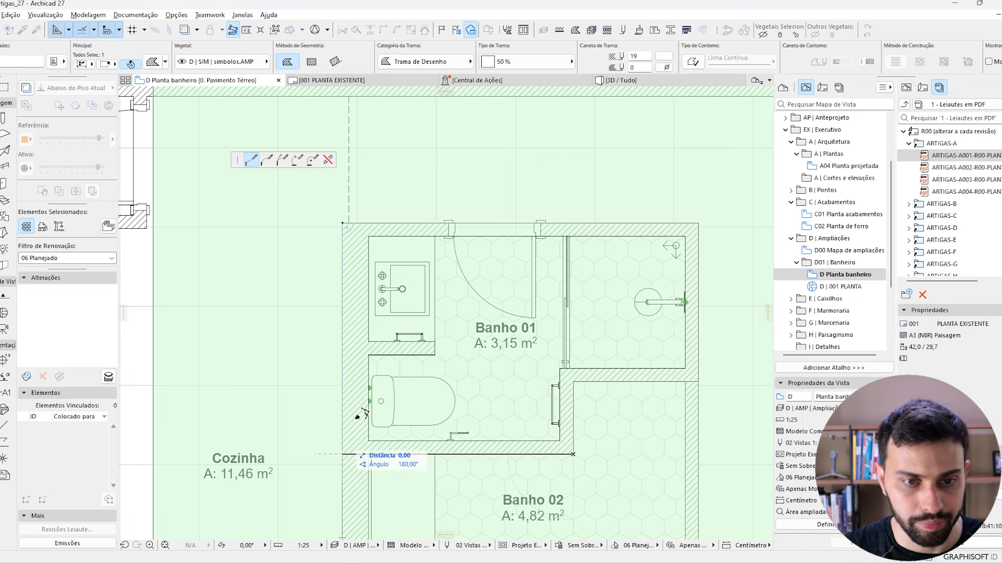
{"action": "left_click", "coordinate": [342, 223]}
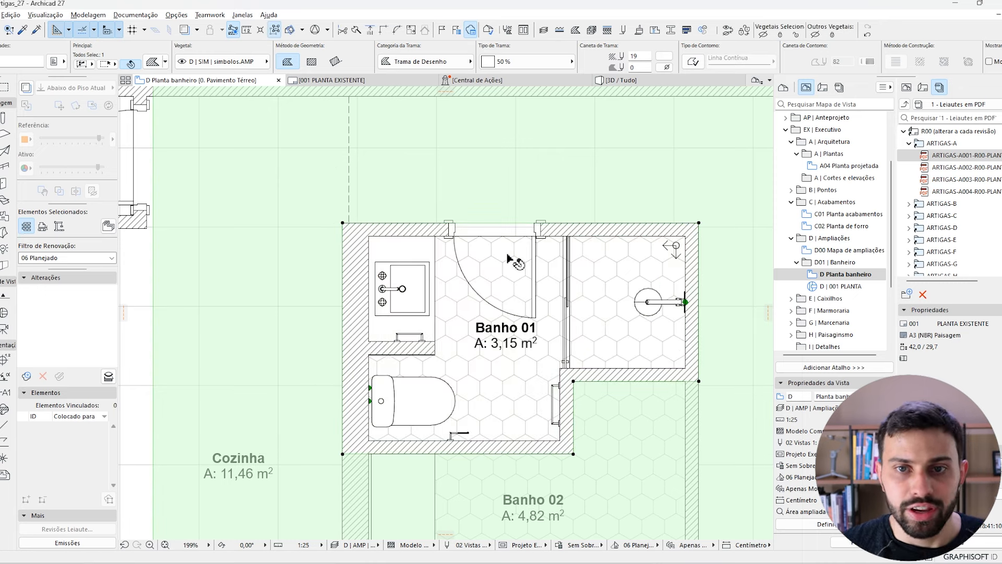
Step: Set the type of the fill with the opening to Trama Sólida and deselect it
{"action": "left_click", "coordinate": [553, 61]}
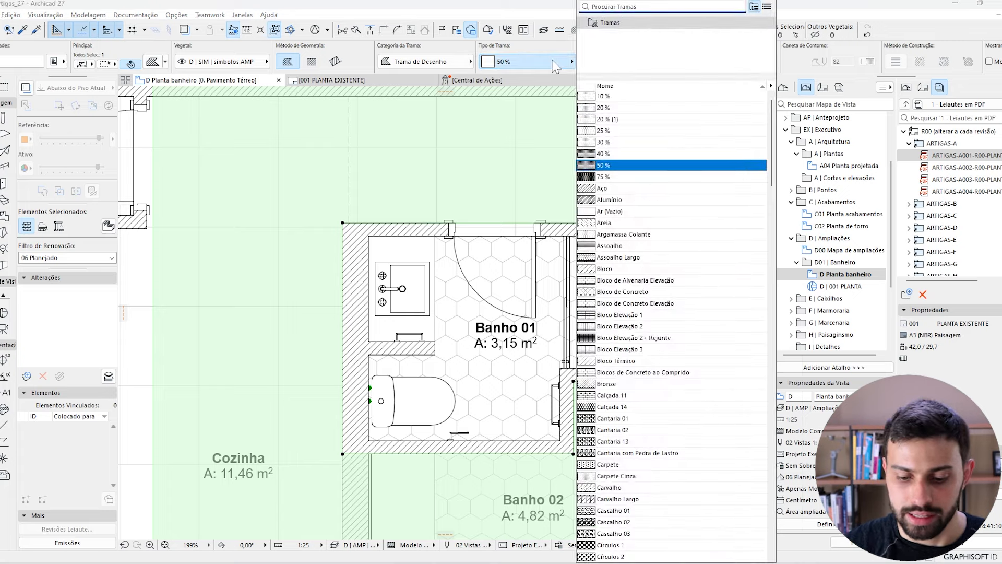
{"action": "type", "text": "só"}
{"action": "key", "text": "Return"}
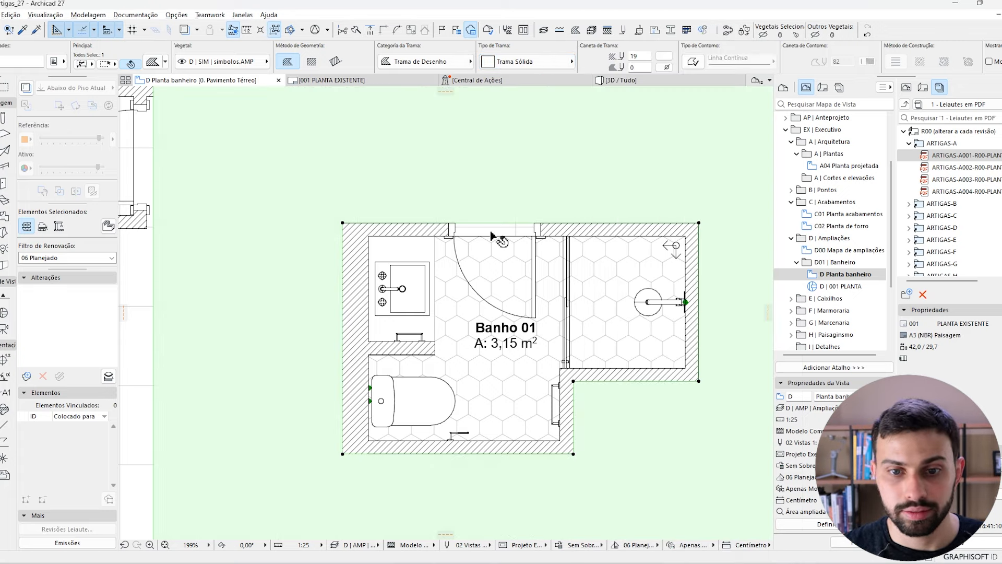
{"action": "key", "text": "Escape"}
Step: Dimension the full interior width of Banho 01, placing the dimension line just above the room's upper wall
{"action": "scroll", "coordinate": [493, 238], "scroll_direction": "down", "scroll_amount": 4}
{"action": "middle_click_drag", "start_coordinate": [516, 252], "coordinate": [475, 242]}
{"action": "scroll", "coordinate": [474, 243], "scroll_direction": "up", "scroll_amount": 3}
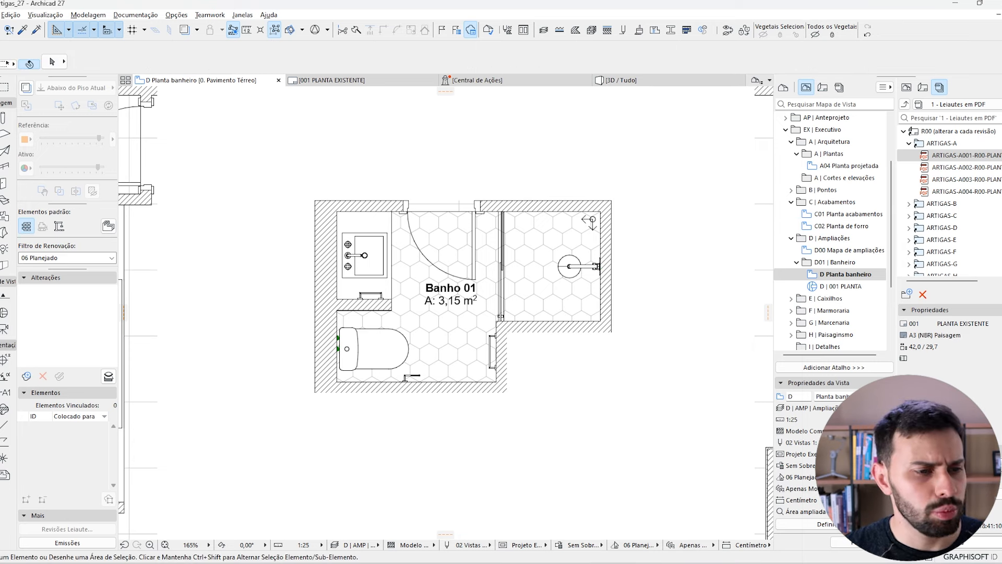
{"action": "left_click", "coordinate": [4, 359]}
{"action": "left_click", "coordinate": [337, 212]}
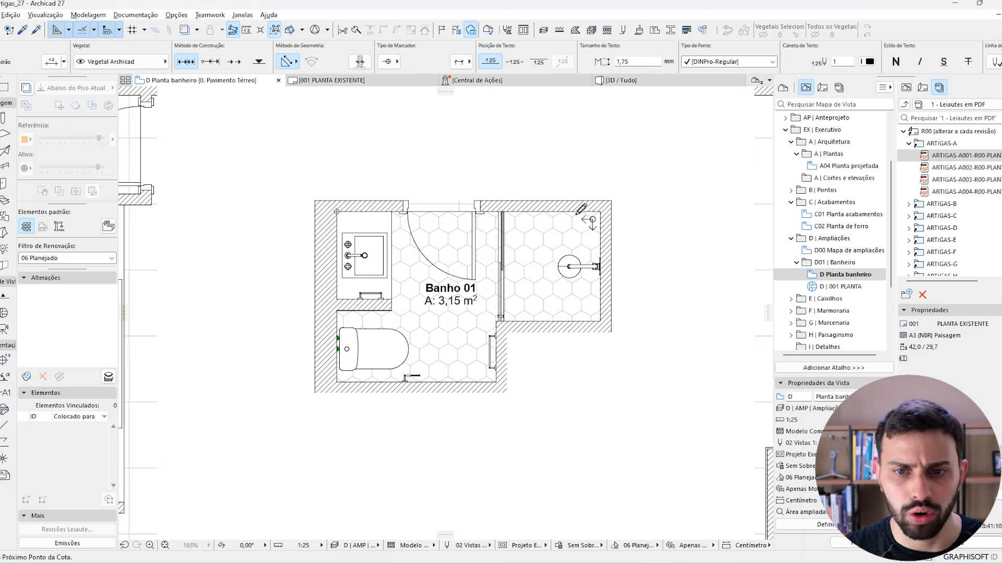
{"action": "double_click", "coordinate": [601, 211]}
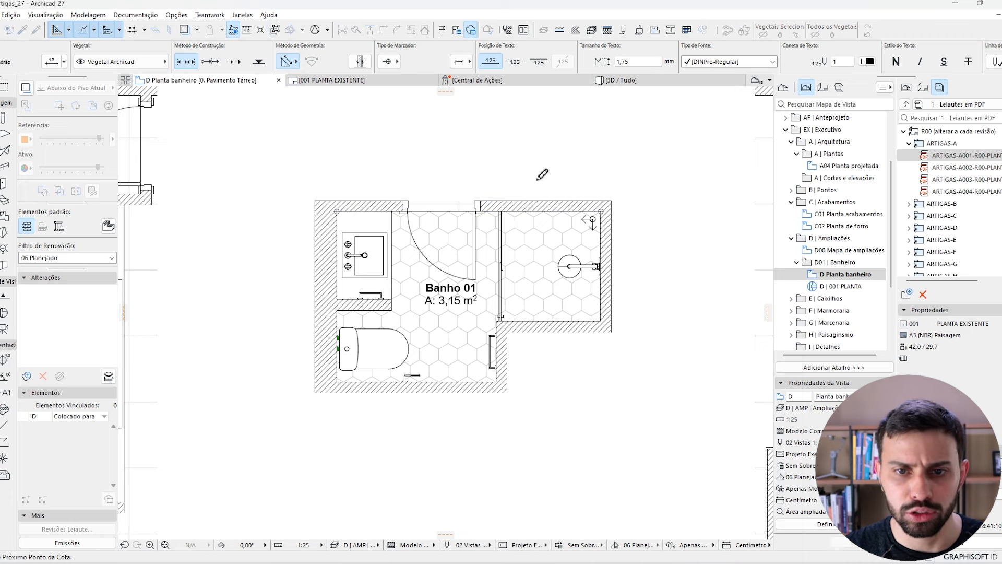
{"action": "left_click", "coordinate": [564, 178]}
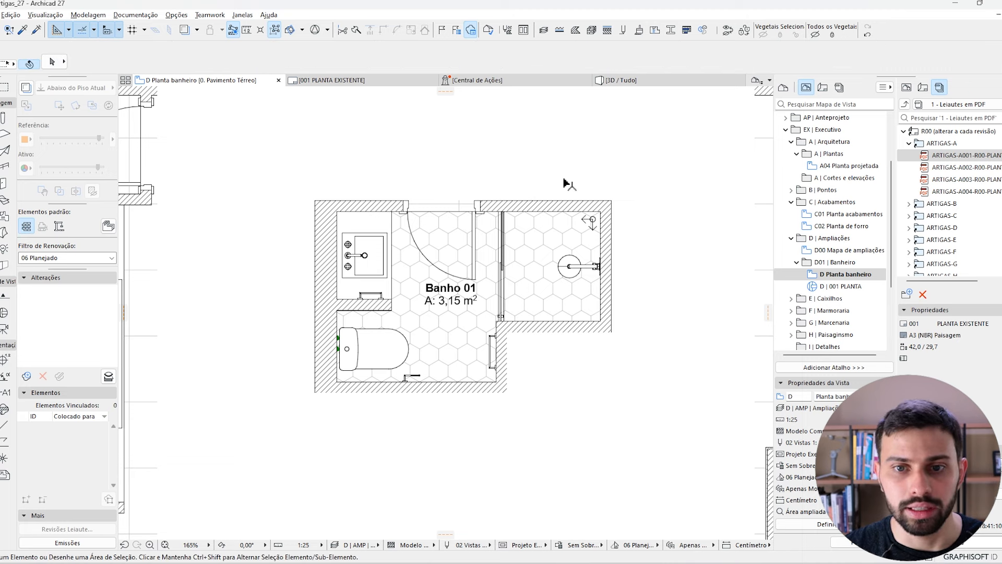
Step: Bring the hidden width dimension above Banho 01 in front of the masking fill
{"action": "left_click", "coordinate": [564, 179], "text": "shift"}
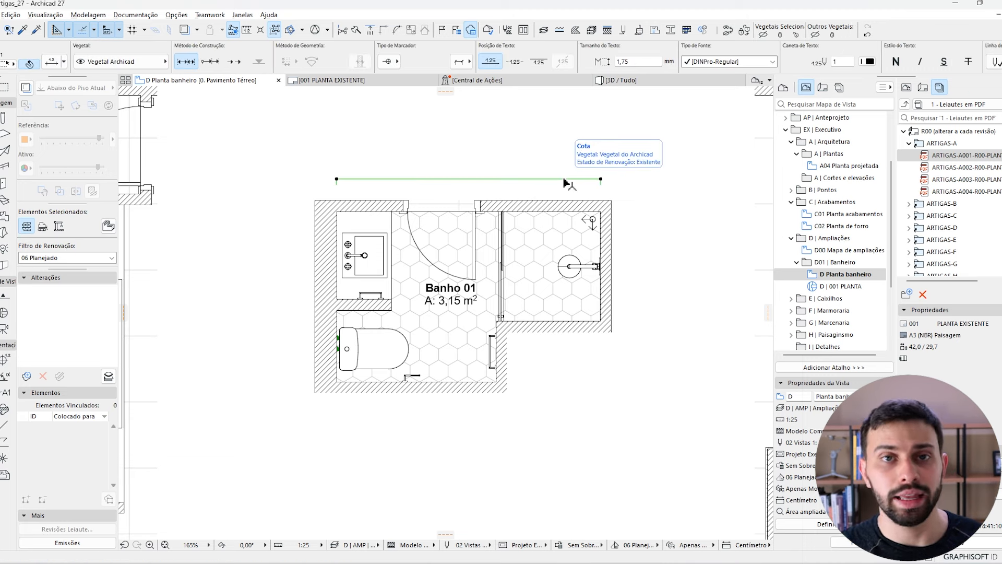
{"action": "right_click", "coordinate": [564, 180]}
{"action": "mouse_move", "coordinate": [689, 290]}
{"action": "left_click", "coordinate": [753, 290]}
{"action": "key", "text": "Escape"}
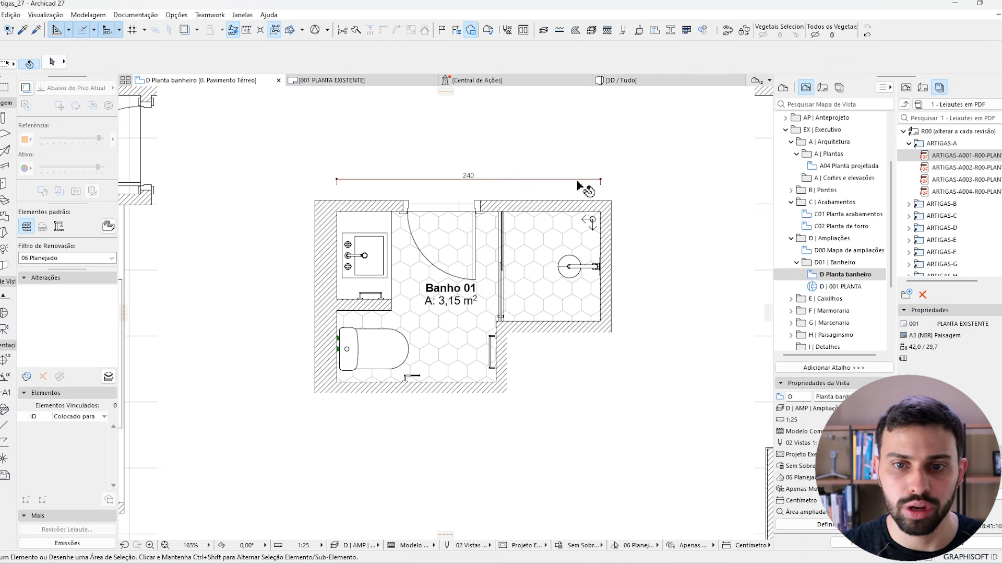
Step: Dimension the shower area's interior depth in two segments meeting at the shower fixture, outside the right wall, and bring the dimension in front of the fill
{"action": "left_click", "coordinate": [602, 211]}
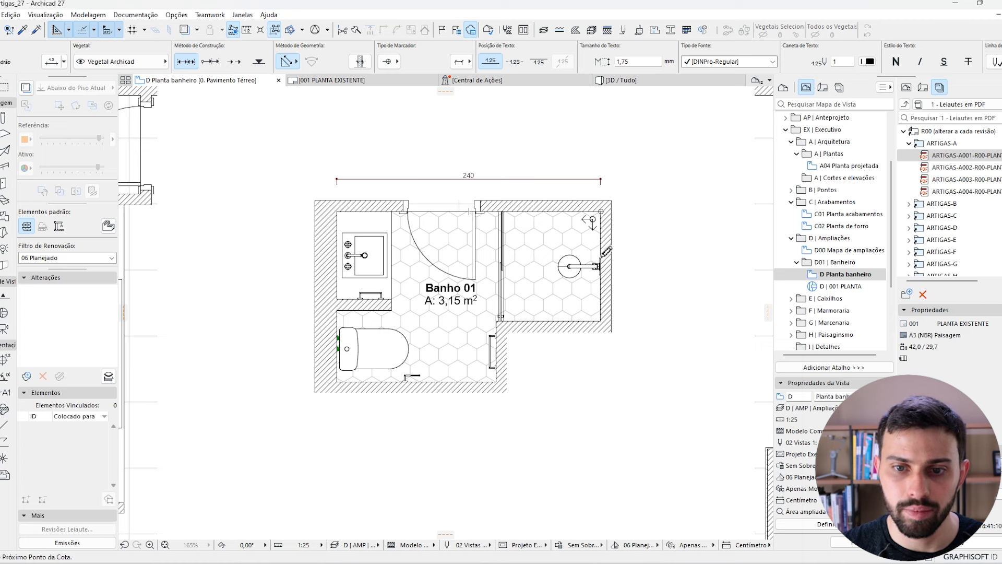
{"action": "left_click", "coordinate": [601, 321]}
{"action": "double_click", "coordinate": [632, 257]}
{"action": "left_click", "coordinate": [634, 246]}
{"action": "right_click", "coordinate": [634, 250]}
{"action": "mouse_move", "coordinate": [663, 360]}
{"action": "left_click", "coordinate": [798, 361]}
{"action": "key", "text": "Escape"}
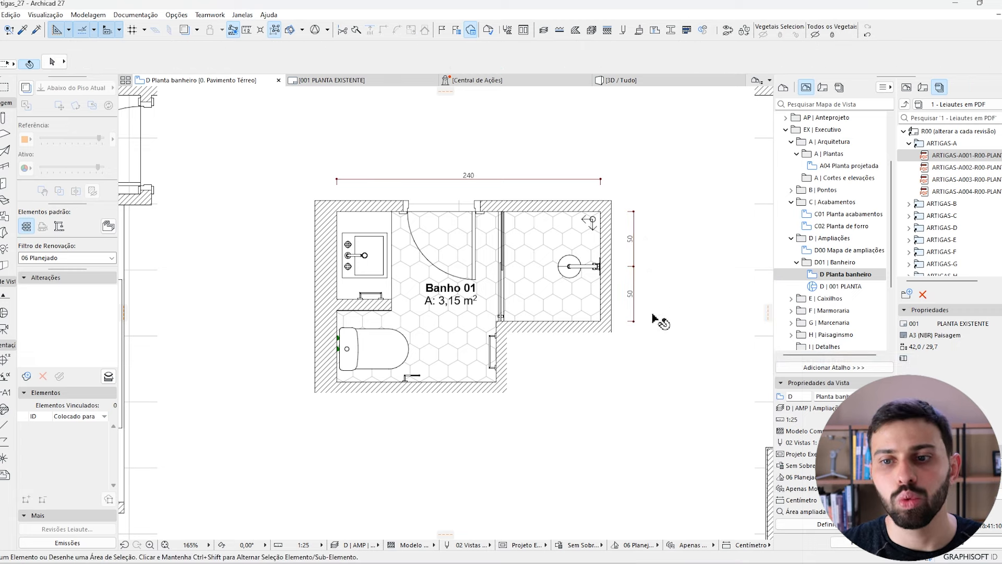
Step: Open layout 002 PLANTA DEMOLIR and place the Planta banheiro view on the sheet as a drawing
{"action": "scroll", "coordinate": [659, 233], "scroll_direction": "down", "scroll_amount": 5}
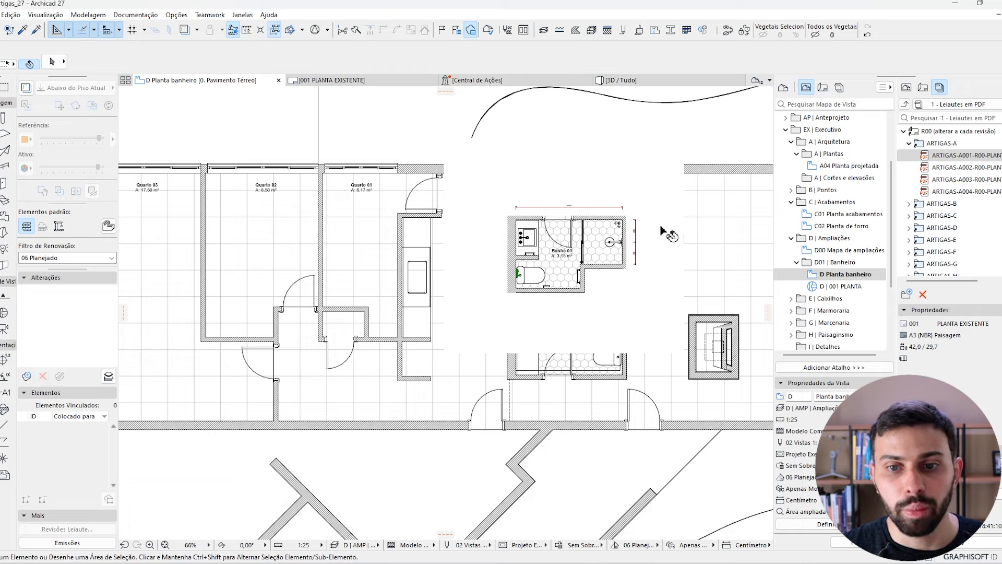
{"action": "middle_click_drag", "start_coordinate": [623, 286], "coordinate": [568, 292]}
{"action": "left_click", "coordinate": [923, 87]}
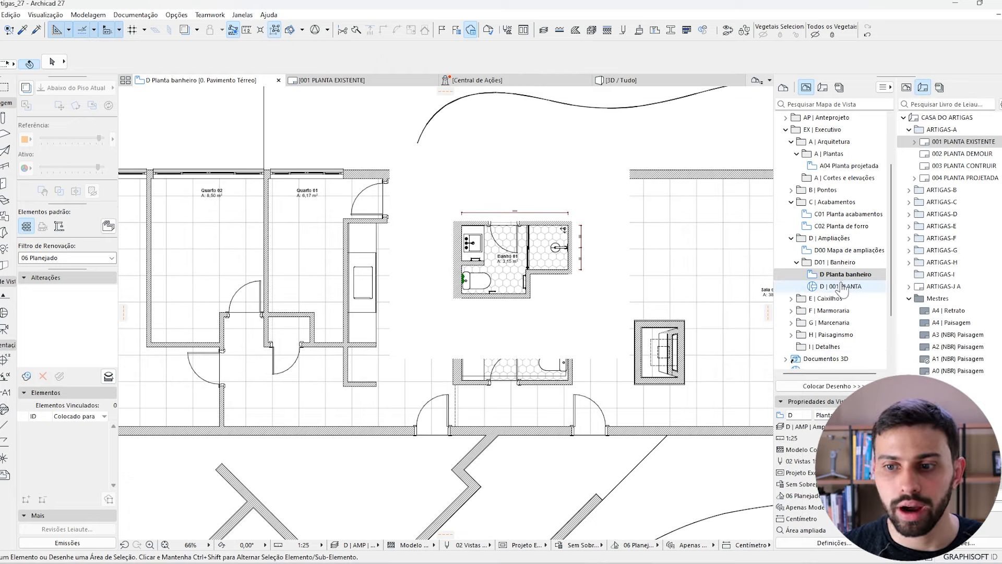
{"action": "double_click", "coordinate": [957, 154]}
{"action": "left_click_drag", "start_coordinate": [849, 274], "coordinate": [442, 326]}
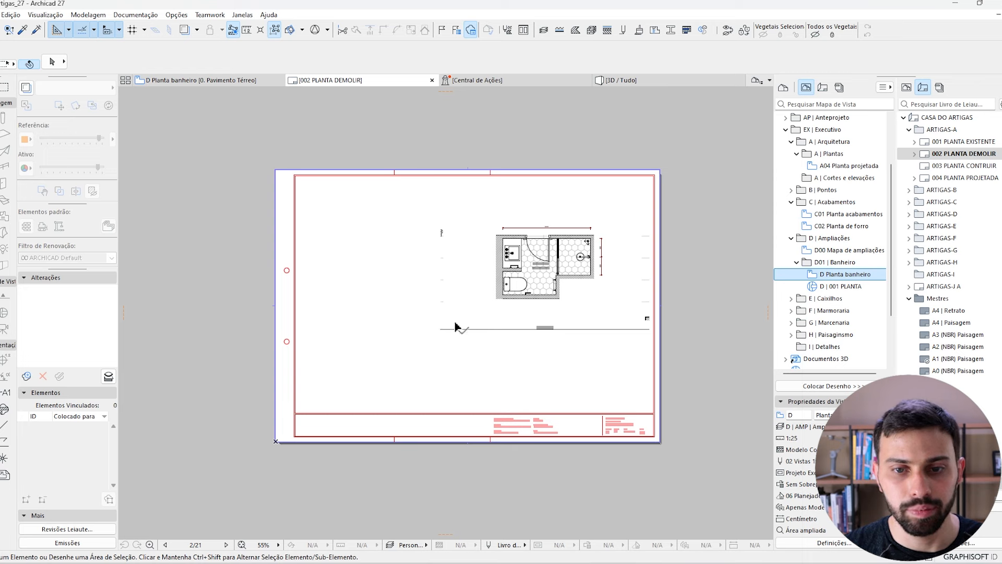
Step: Crop the placed bathroom drawing by moving its frame's right and left edges inward, closer to Banho 01
{"action": "left_click", "coordinate": [565, 291]}
{"action": "left_click", "coordinate": [641, 252]}
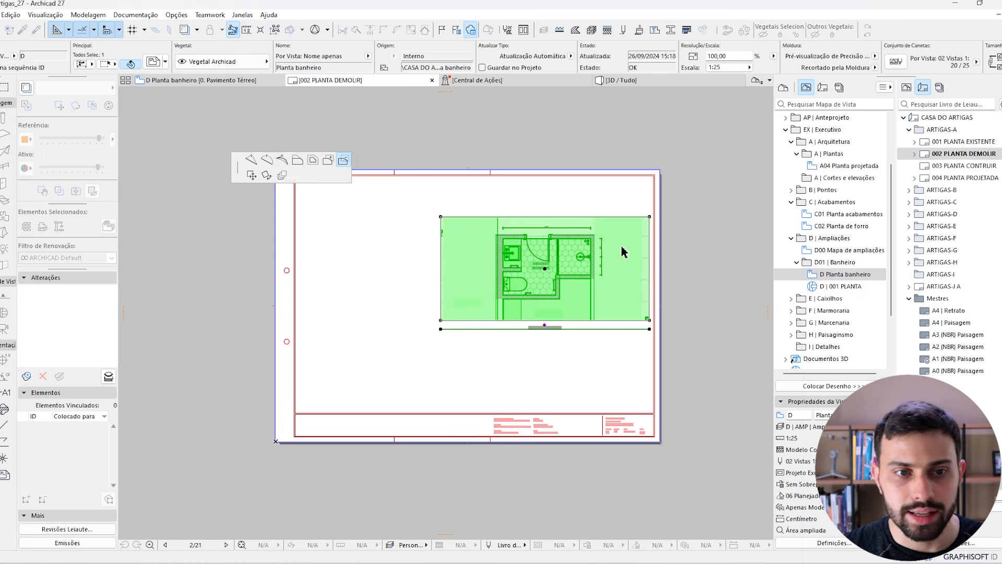
{"action": "left_click", "coordinate": [623, 261]}
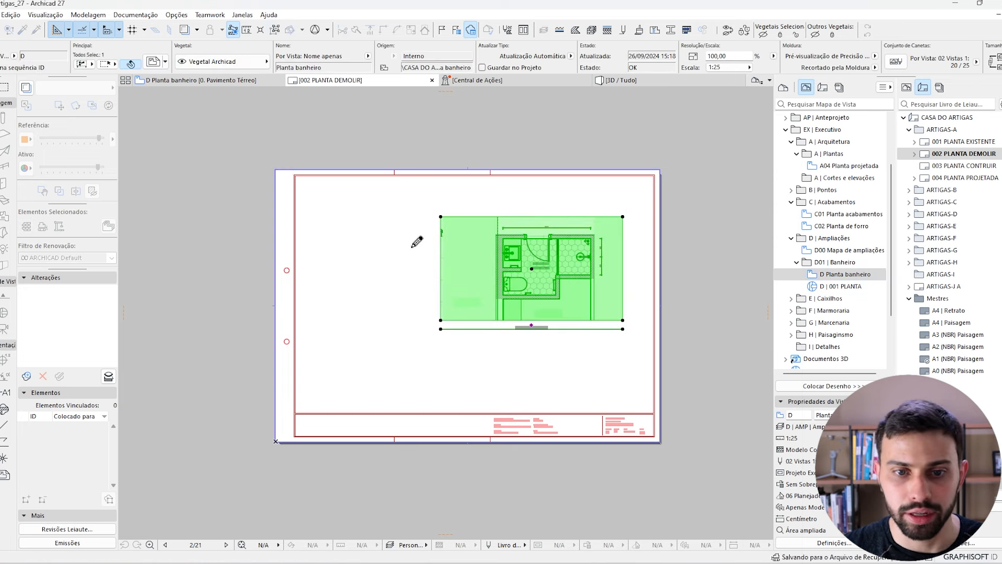
{"action": "left_click", "coordinate": [441, 247]}
{"action": "left_click", "coordinate": [475, 250]}
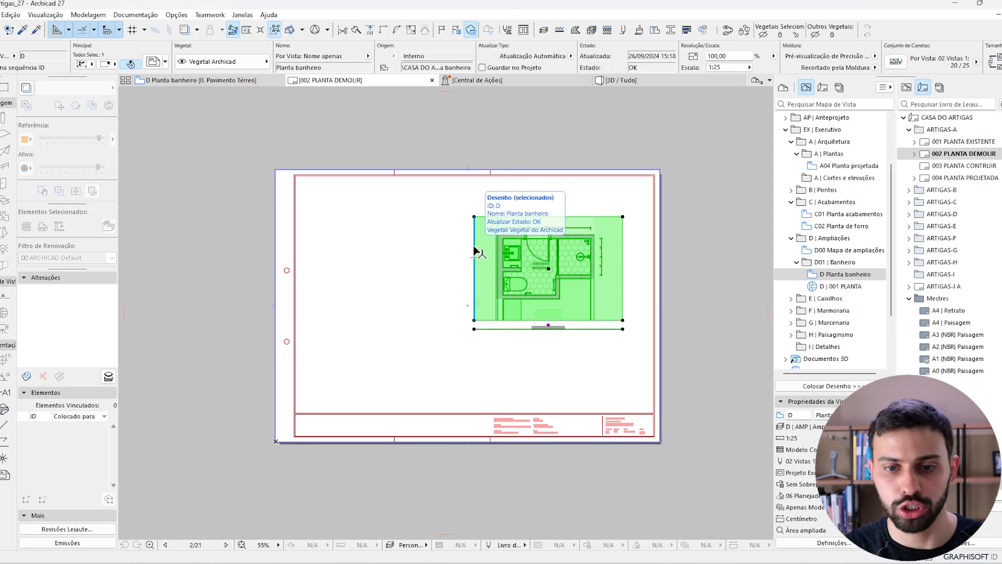
{"action": "left_click", "coordinate": [662, 243]}
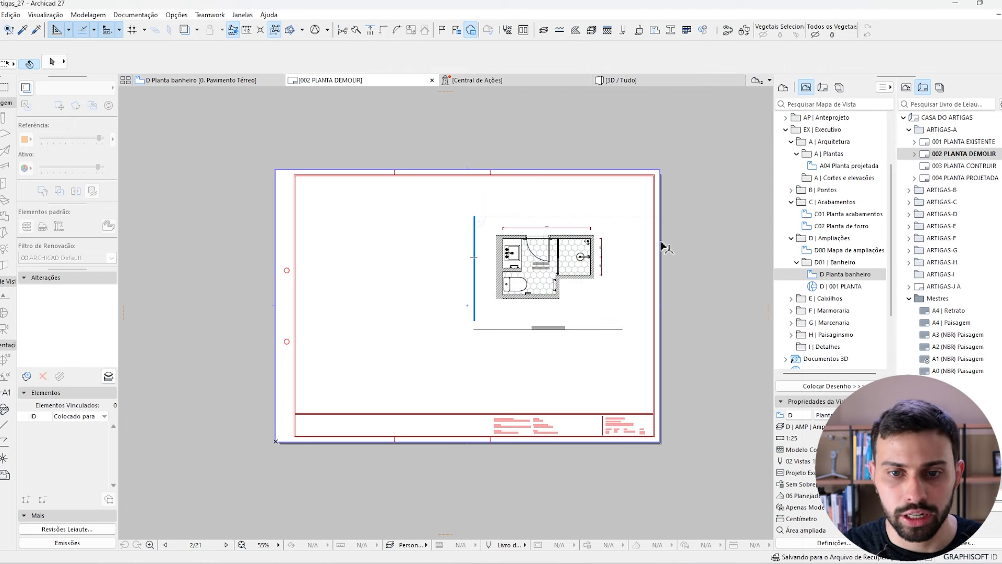
Step: Move the cropped bathroom drawing to the upper-left area of the sheet and deselect it
{"action": "left_click", "coordinate": [553, 282]}
{"action": "mouse_move", "coordinate": [556, 291]}
{"action": "left_mouse_down"}
{"action": "mouse_move", "coordinate": [376, 284]}
{"action": "mouse_move", "coordinate": [412, 268]}
{"action": "left_mouse_up"}
{"action": "left_click", "coordinate": [398, 352]}
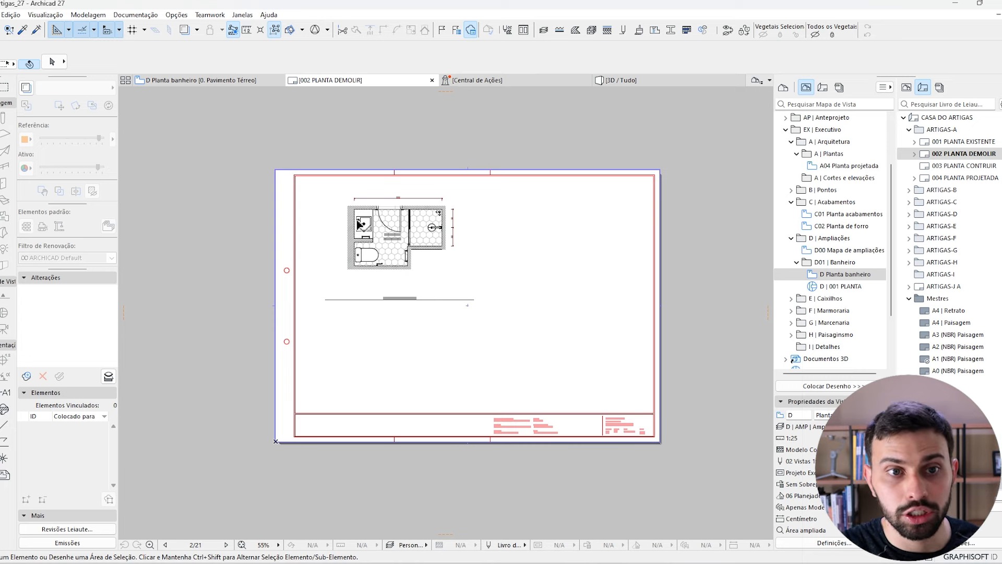
Step: Return to the Planta banheiro view and inspect the masking fill around Banho 01
{"action": "left_click", "coordinate": [245, 79]}
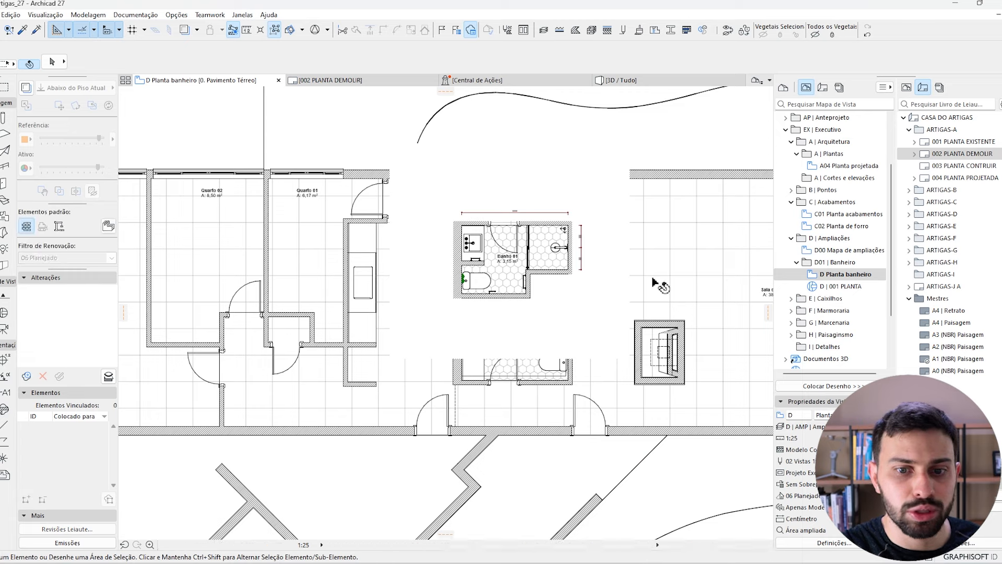
{"action": "scroll", "coordinate": [522, 274], "scroll_direction": "up", "scroll_amount": 3}
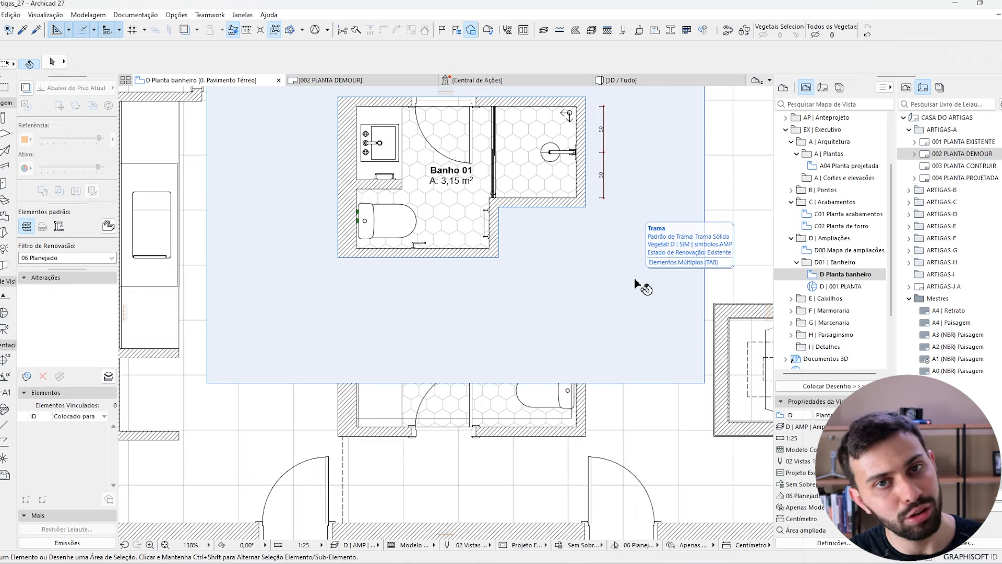
Step: Select the masking fill around Banho 01 and check which layer it is assigned to
{"action": "middle_click_drag", "start_coordinate": [634, 280], "coordinate": [626, 333]}
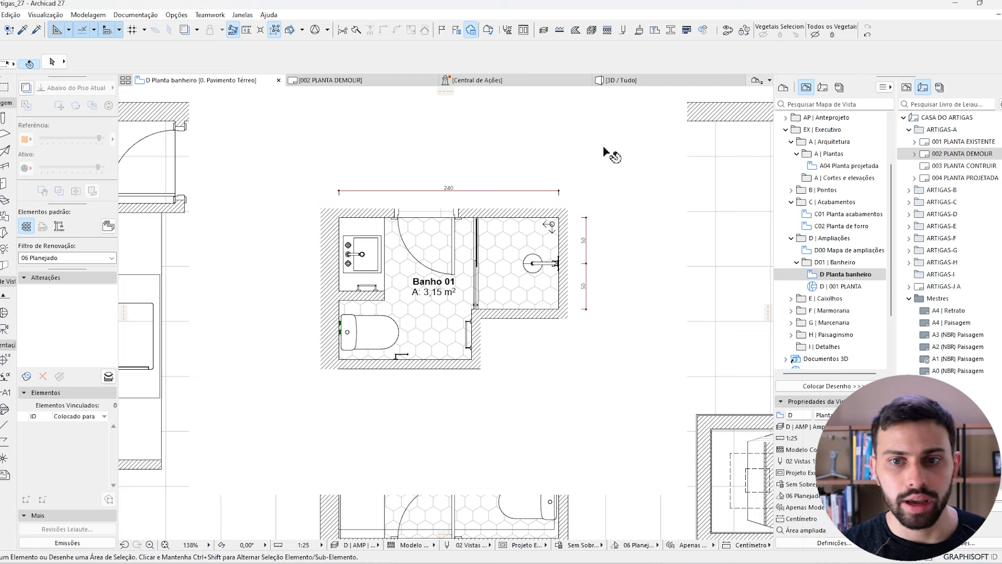
{"action": "left_click", "coordinate": [606, 152]}
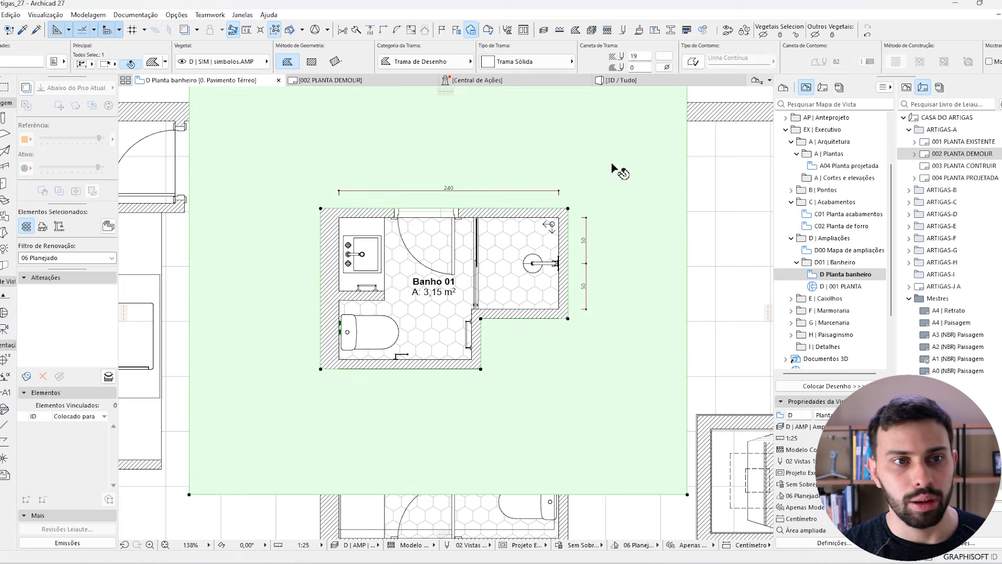
{"action": "left_click", "coordinate": [253, 61]}
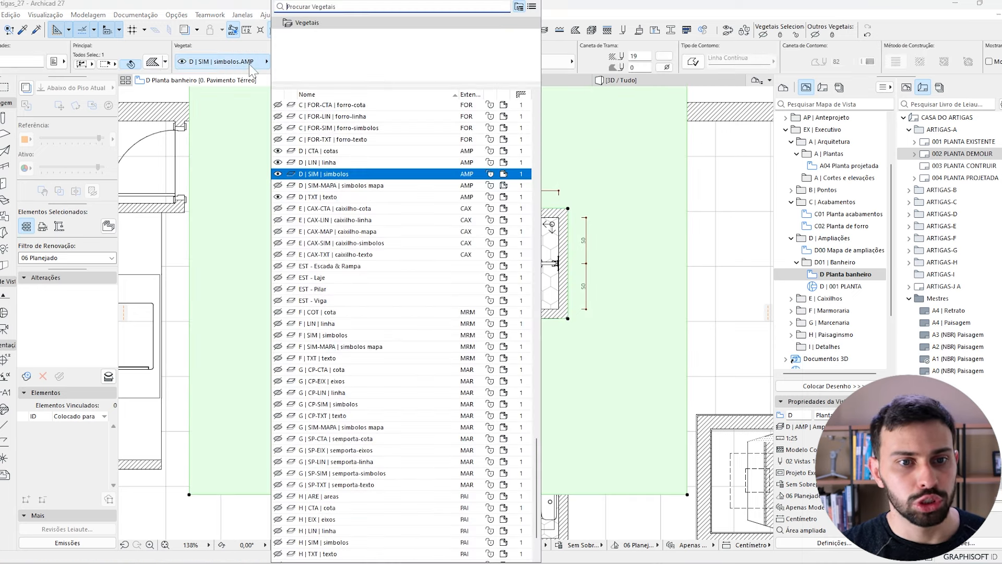
{"action": "left_click", "coordinate": [317, 173]}
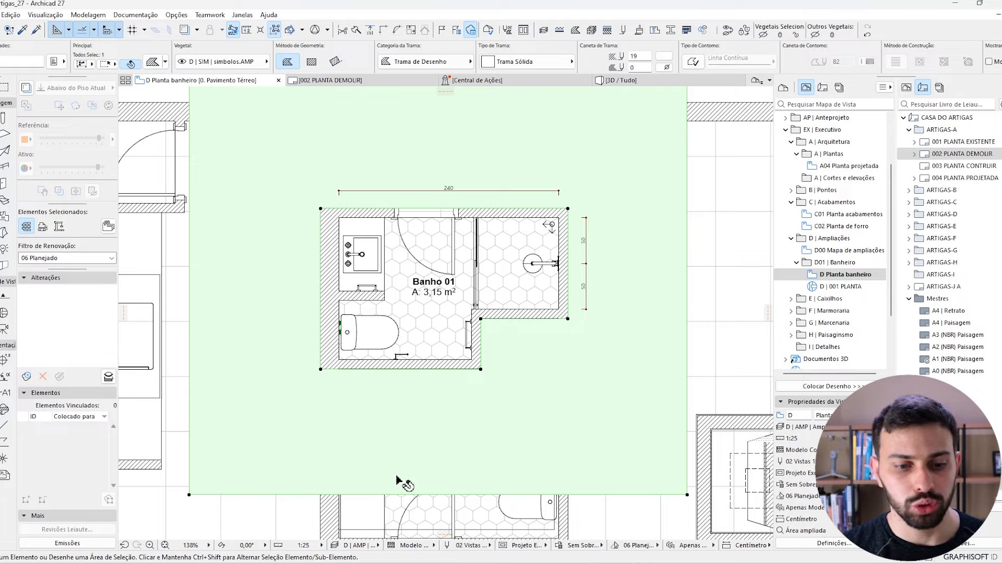
Step: Open the layer settings, locate the D | SIM | simbolos layer and copy its name
{"action": "left_click", "coordinate": [339, 544]}
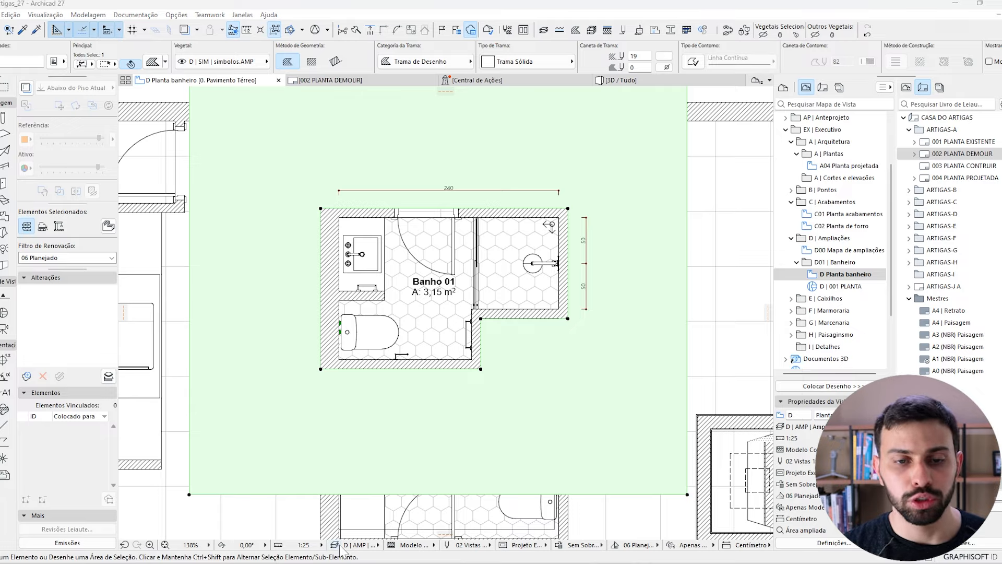
{"action": "left_click_drag", "start_coordinate": [681, 30], "coordinate": [498, 18]}
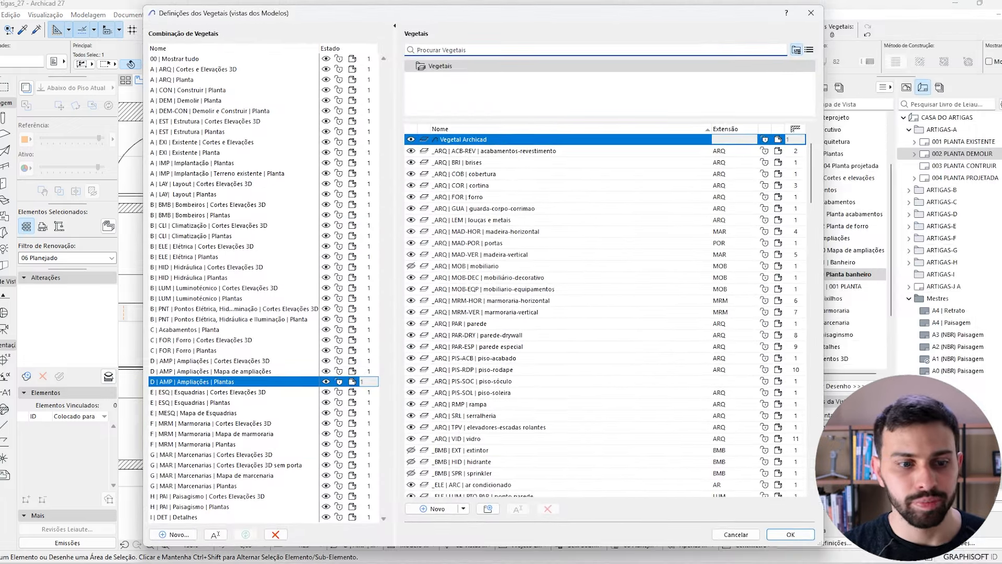
{"action": "scroll", "coordinate": [527, 286], "scroll_direction": "down", "scroll_amount": 2}
{"action": "scroll", "coordinate": [527, 286], "scroll_direction": "down", "scroll_amount": 15}
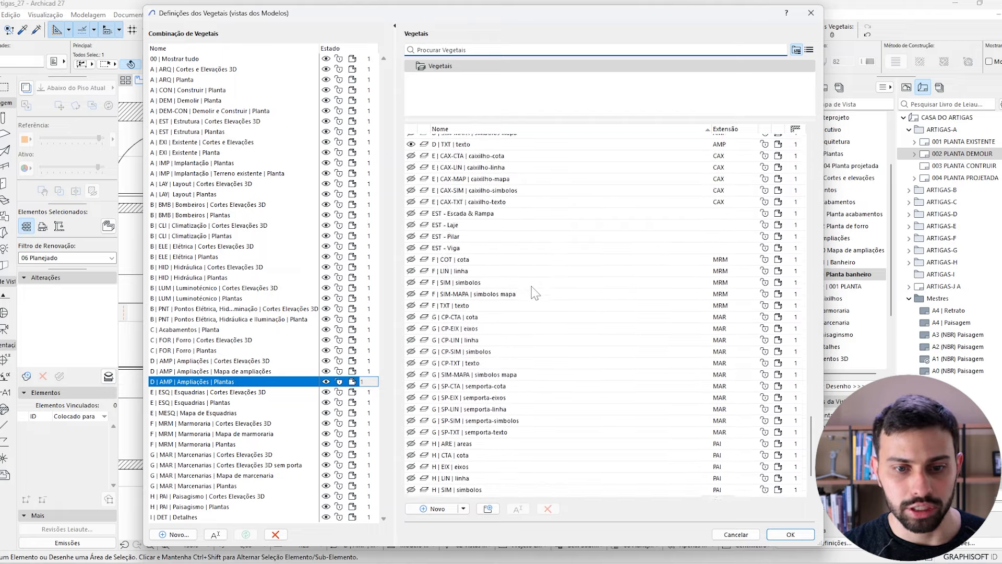
{"action": "scroll", "coordinate": [527, 290], "scroll_direction": "up", "scroll_amount": 6}
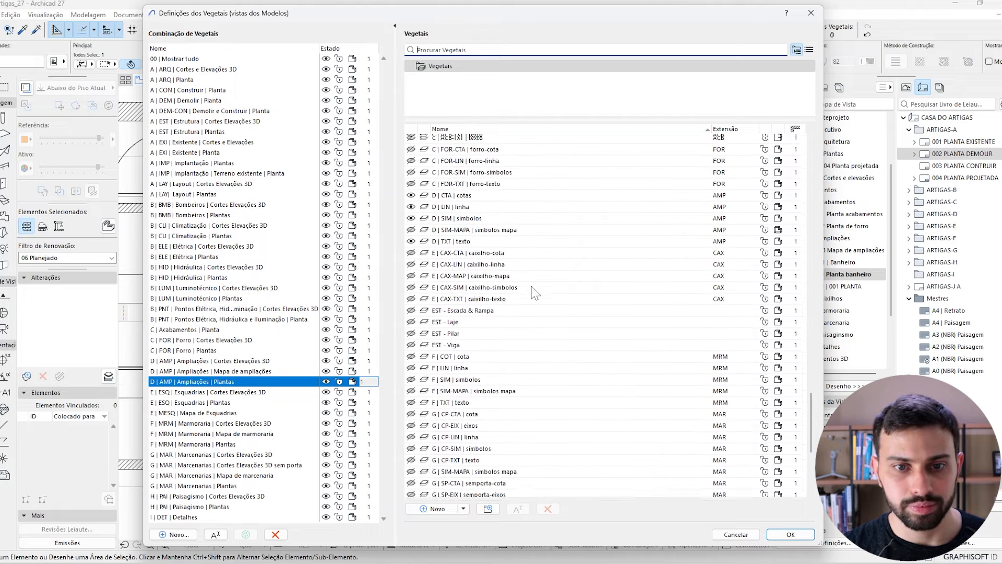
{"action": "left_click", "coordinate": [471, 243]}
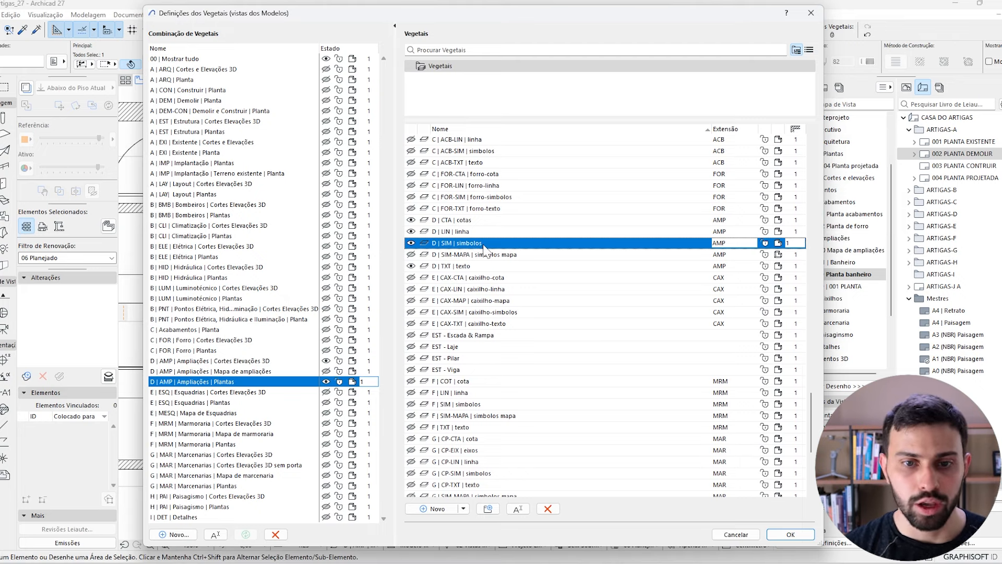
{"action": "left_click", "coordinate": [484, 247]}
{"action": "key", "text": "ctrl+c"}
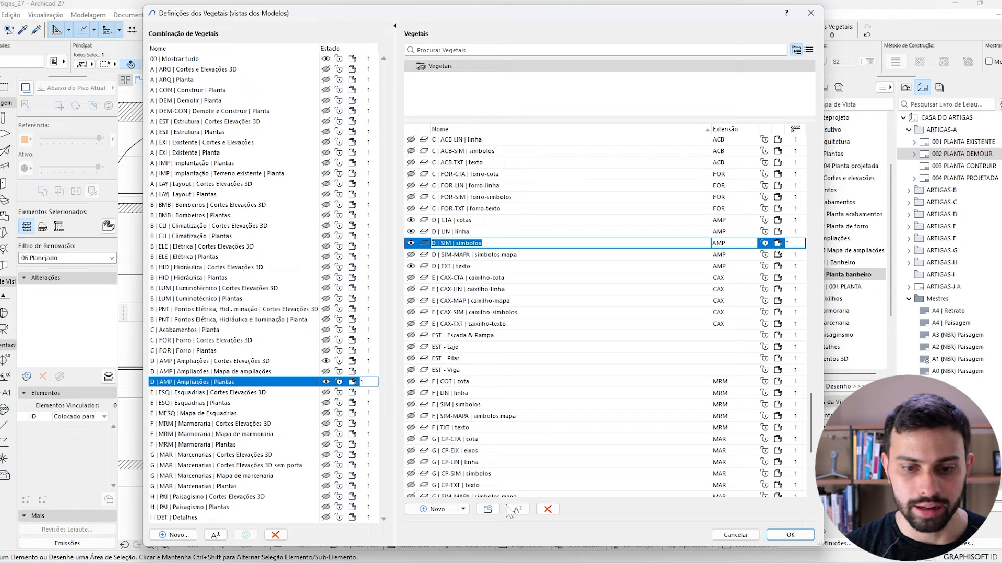
Step: Create a new layer named D | SIM | simbolos 2, reusing the copied name
{"action": "left_click", "coordinate": [434, 509]}
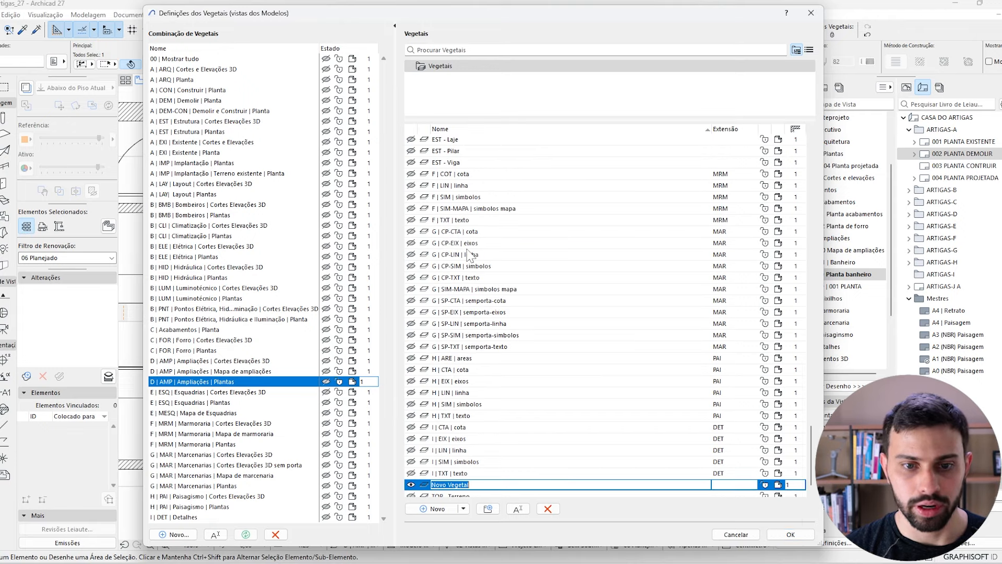
{"action": "key", "text": "ctrl+v"}
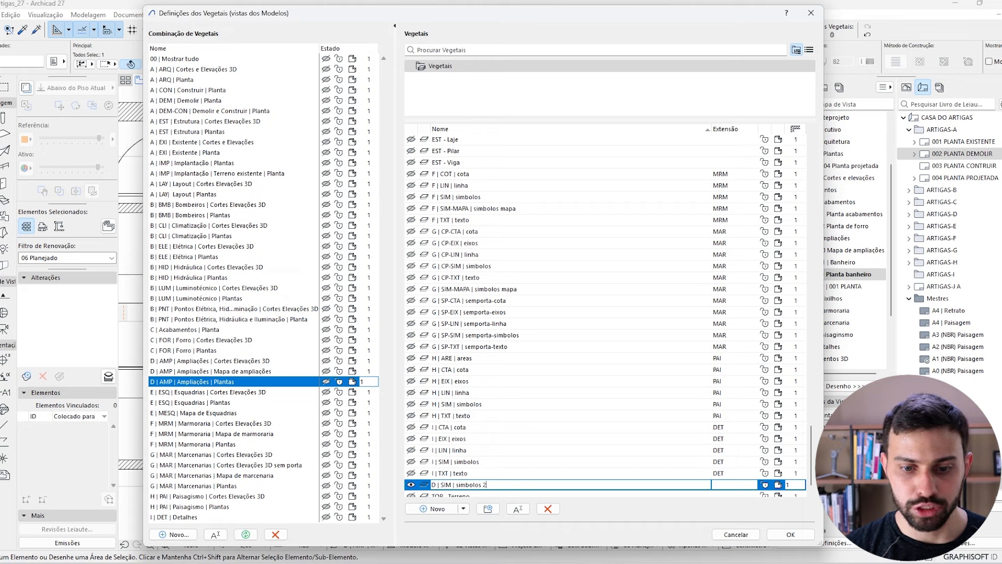
{"action": "type", "text": "2"}
{"action": "left_click", "coordinate": [489, 475]}
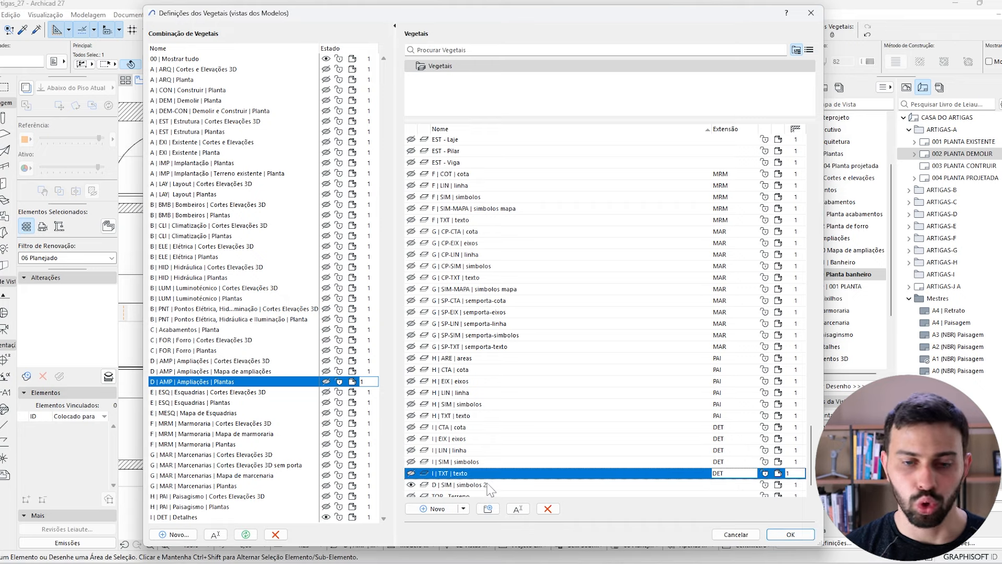
{"action": "left_click", "coordinate": [487, 485]}
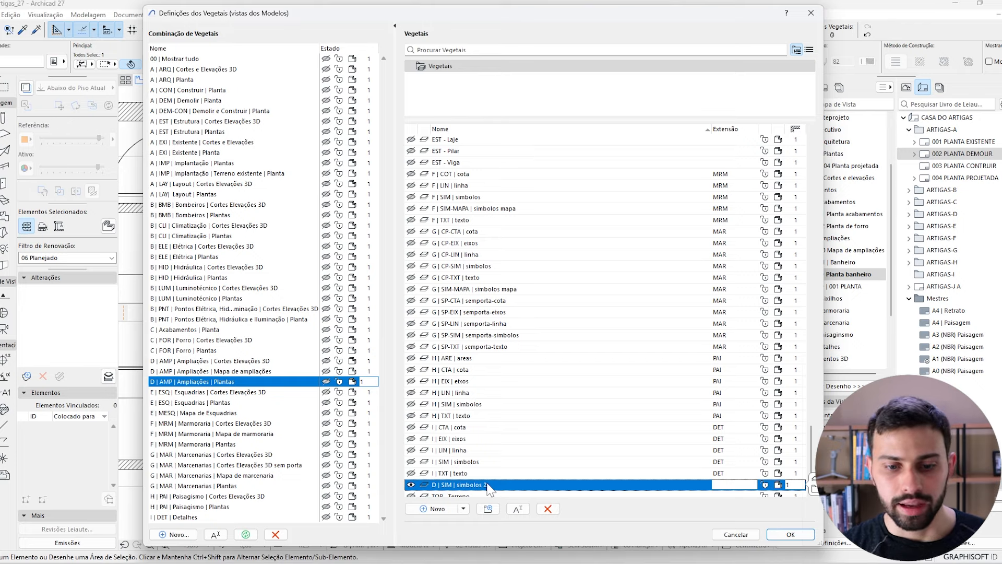
Step: Rename the original symbols layer as D | SIM | simbolos 1 and the plan layer combination as D | AMP | Ampliações | Plantas 1
{"action": "scroll", "coordinate": [493, 459], "scroll_direction": "up", "scroll_amount": 7}
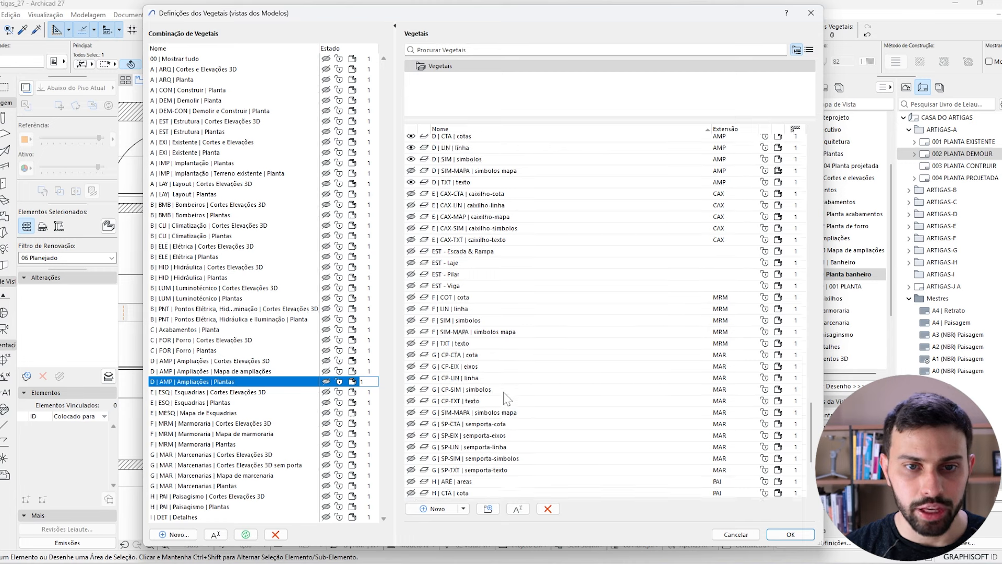
{"action": "double_click", "coordinate": [491, 278]}
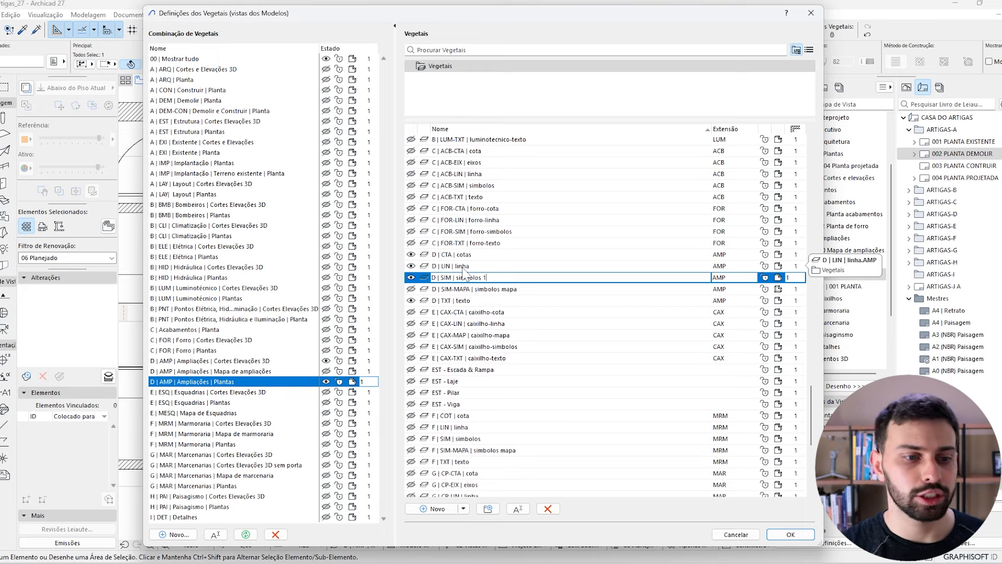
{"action": "key", "text": "Return"}
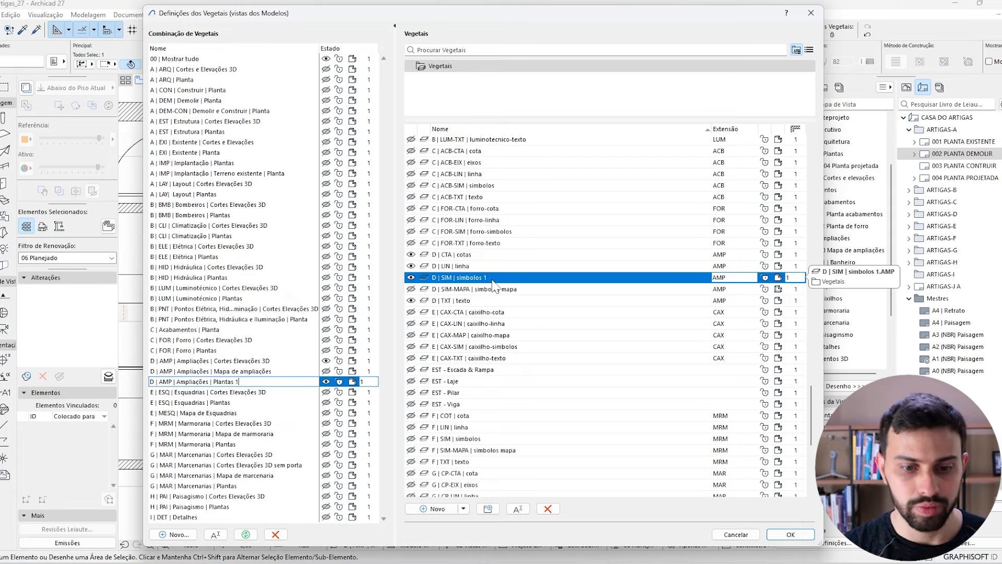
Step: Create the layer combination D | AMP | Ampliações | Plantas 2, hide D | SIM | simbolos 1 and accept the layer settings
{"action": "scroll", "coordinate": [525, 395], "scroll_direction": "down", "scroll_amount": 4}
{"action": "left_click", "coordinate": [173, 534]}
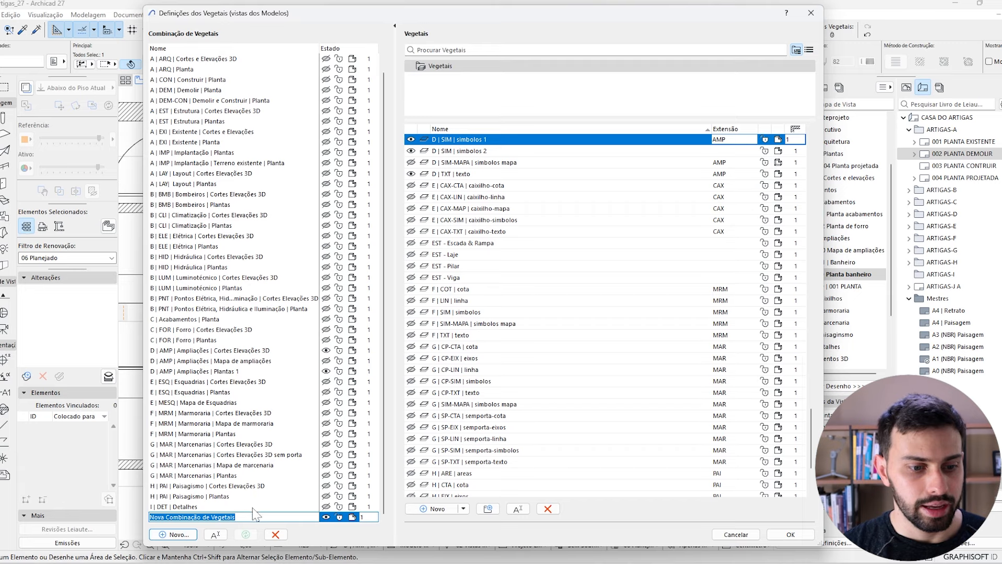
{"action": "type", "text": "D | AMP | Ampliações | Plantas"}
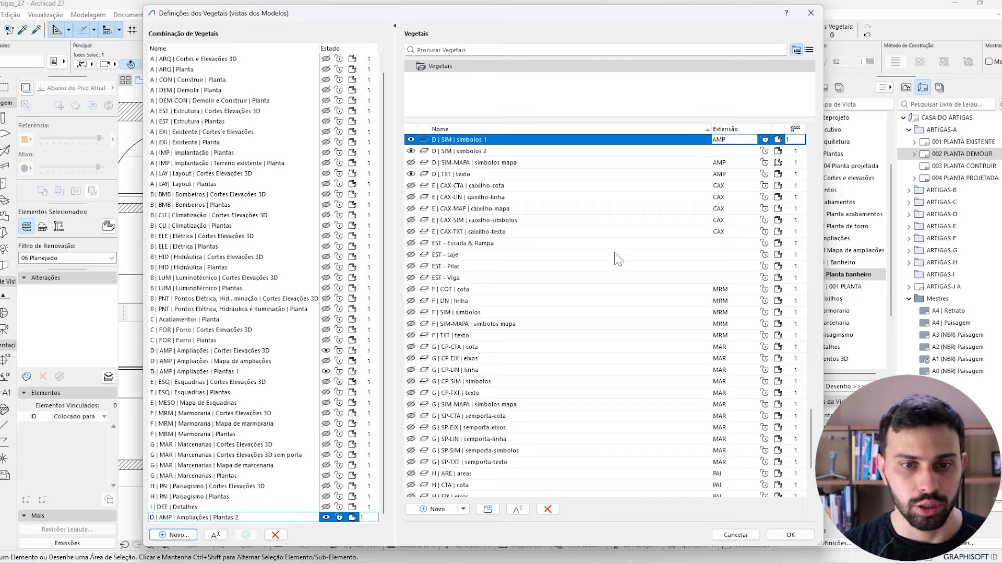
{"action": "left_click", "coordinate": [410, 140]}
{"action": "left_click", "coordinate": [466, 152]}
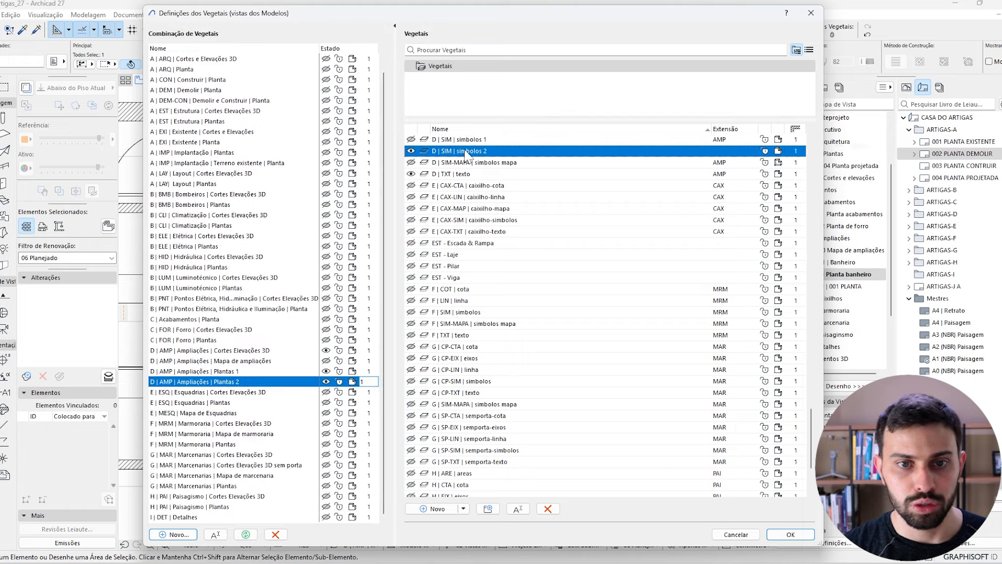
{"action": "left_click", "coordinate": [253, 535]}
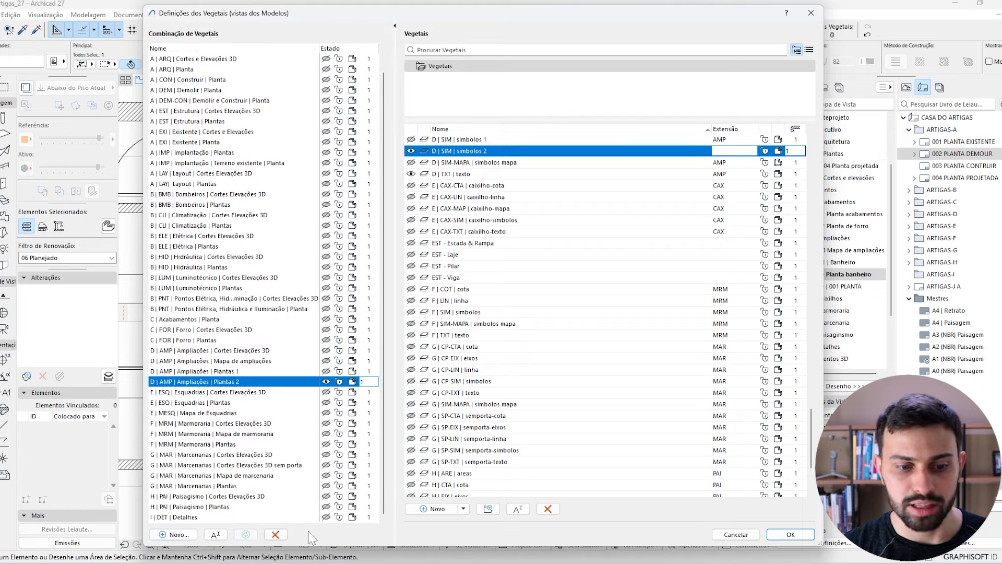
{"action": "left_click", "coordinate": [789, 534]}
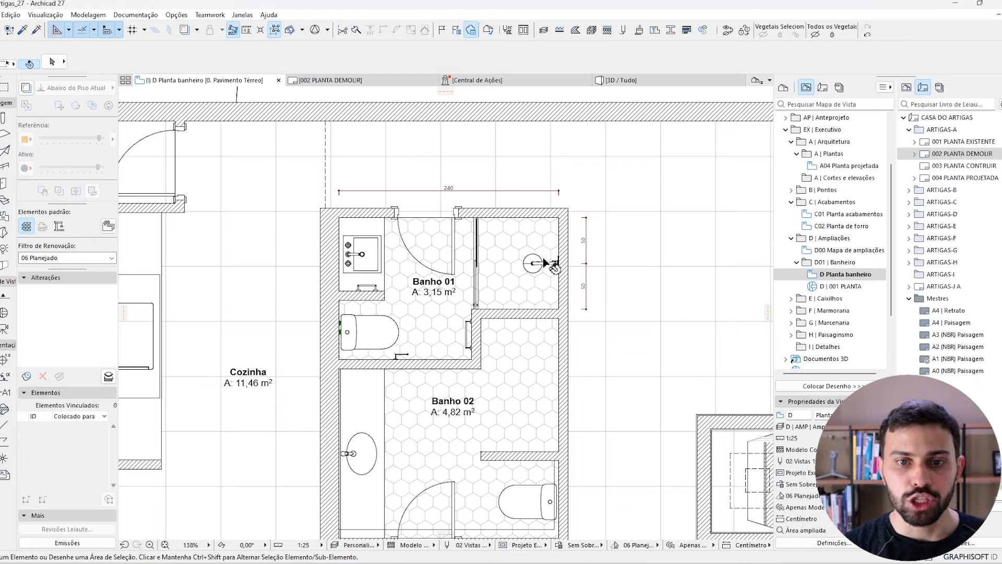
Step: Apply the Ampliações Plantas 1 and Plantas 2 layer combinations in turn to compare the masking fill's visibility
{"action": "left_click", "coordinate": [366, 546]}
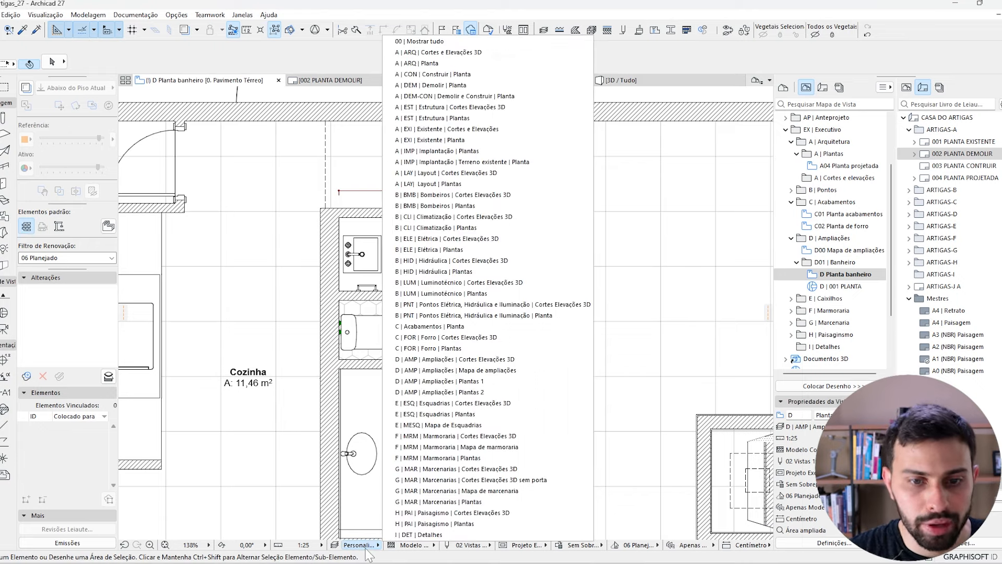
{"action": "left_click", "coordinate": [471, 381]}
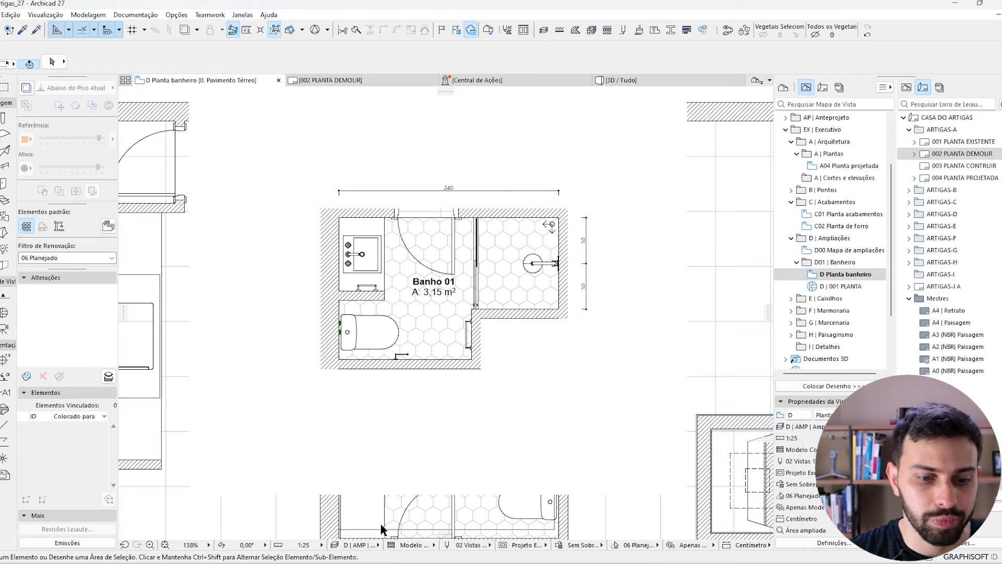
{"action": "left_click", "coordinate": [375, 546]}
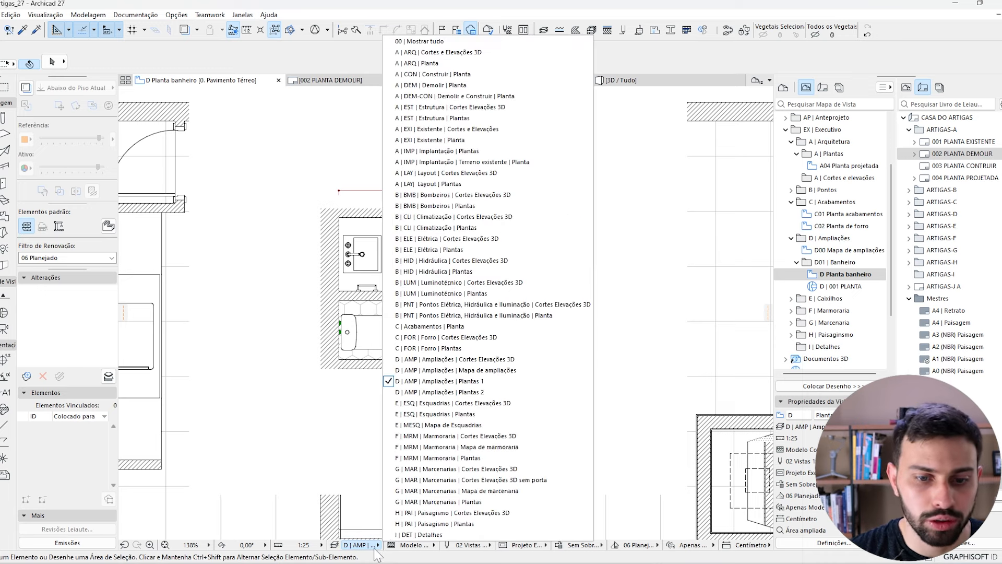
{"action": "left_click", "coordinate": [498, 392]}
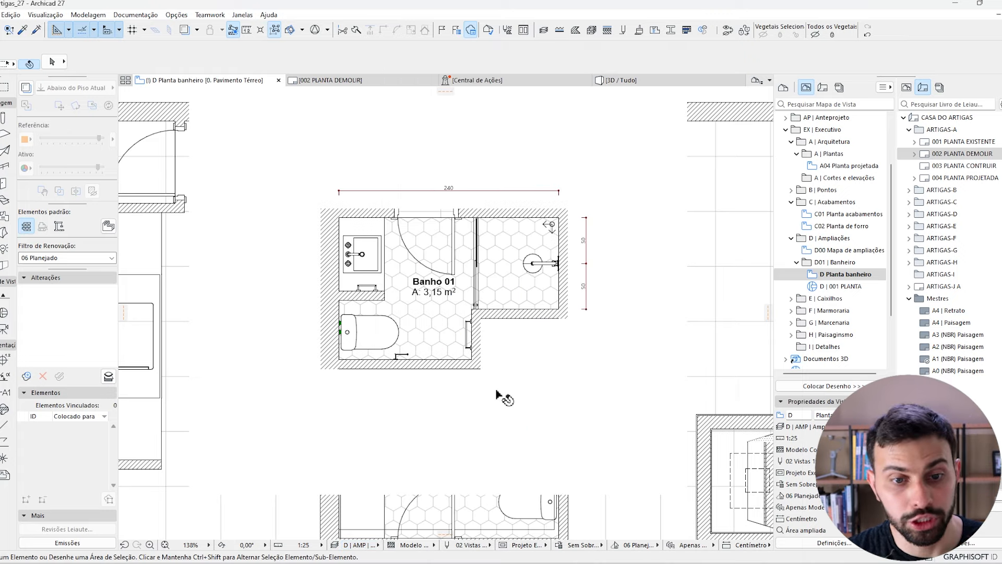
Step: Update the Ampliações Plantas 2 combination with D | SIM | simbolos 1 hidden and apply that combination to the view
{"action": "left_click", "coordinate": [654, 237]}
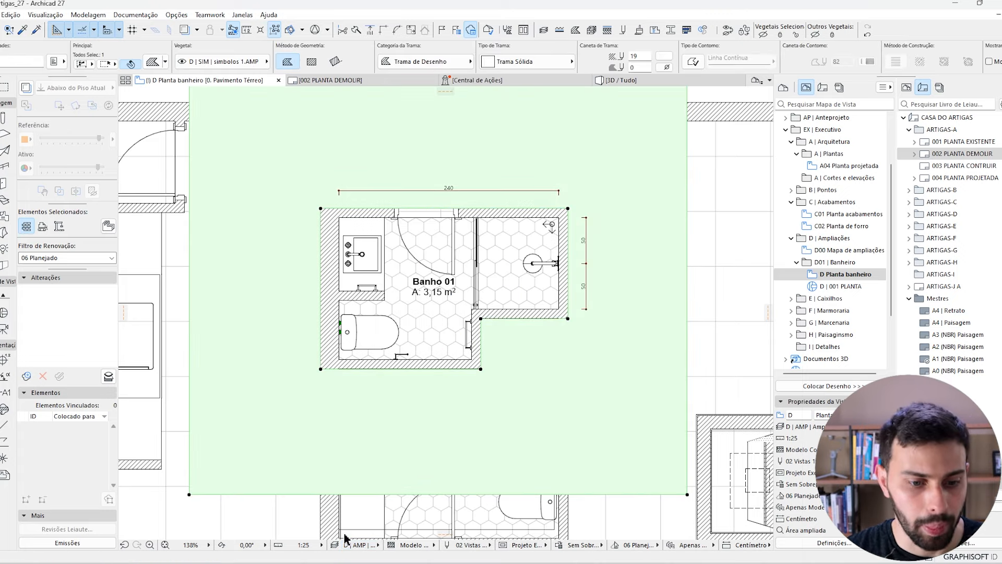
{"action": "key", "text": "Delete"}
{"action": "key", "text": "ctrl+l"}
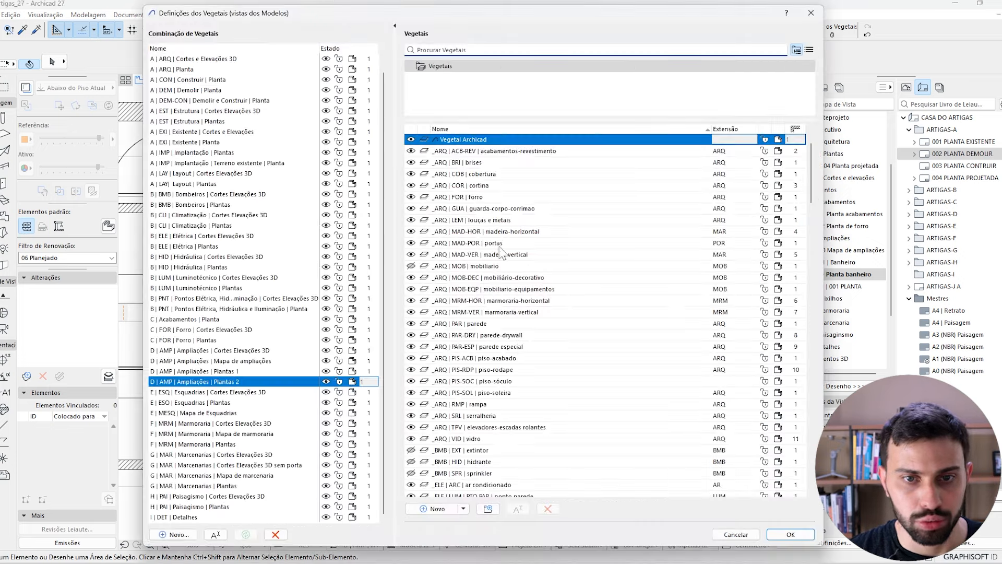
{"action": "left_click_drag", "start_coordinate": [812, 173], "coordinate": [827, 415]}
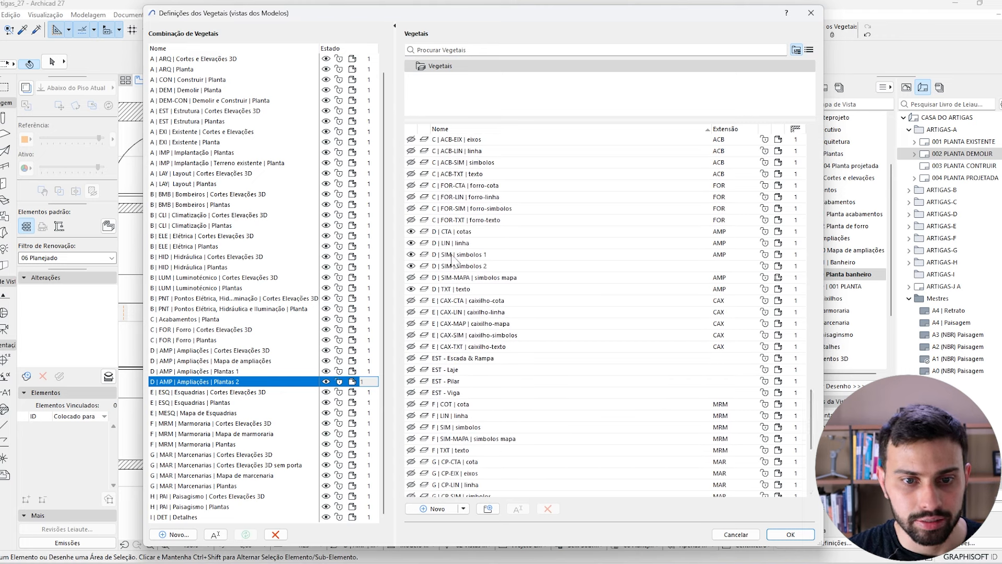
{"action": "left_click", "coordinate": [433, 255]}
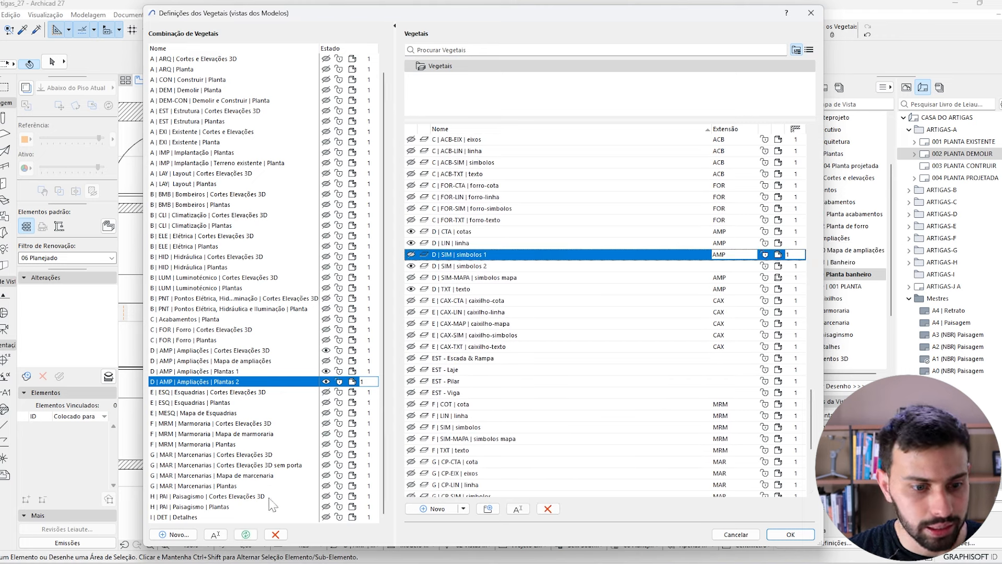
{"action": "left_click", "coordinate": [246, 533]}
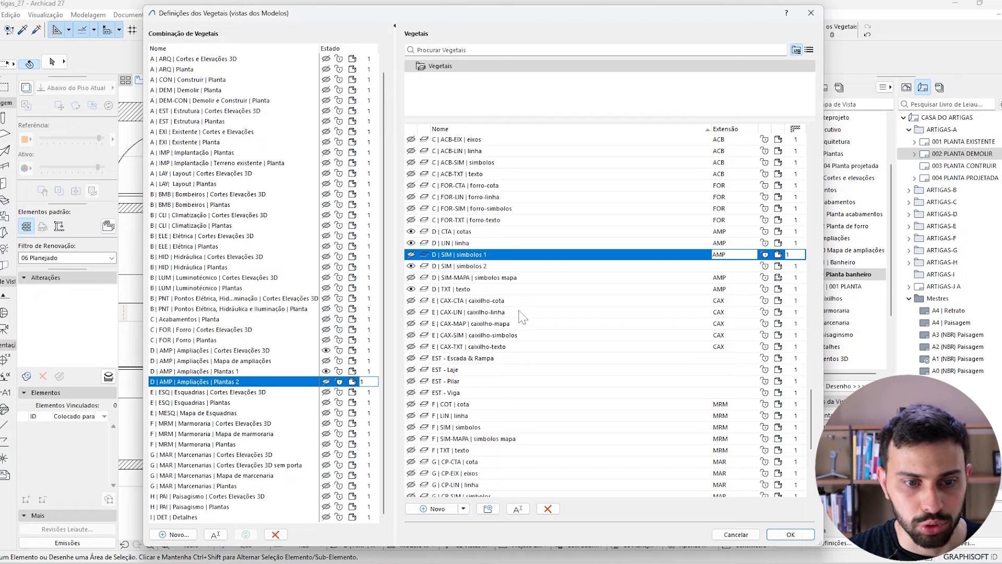
{"action": "left_click", "coordinate": [278, 371]}
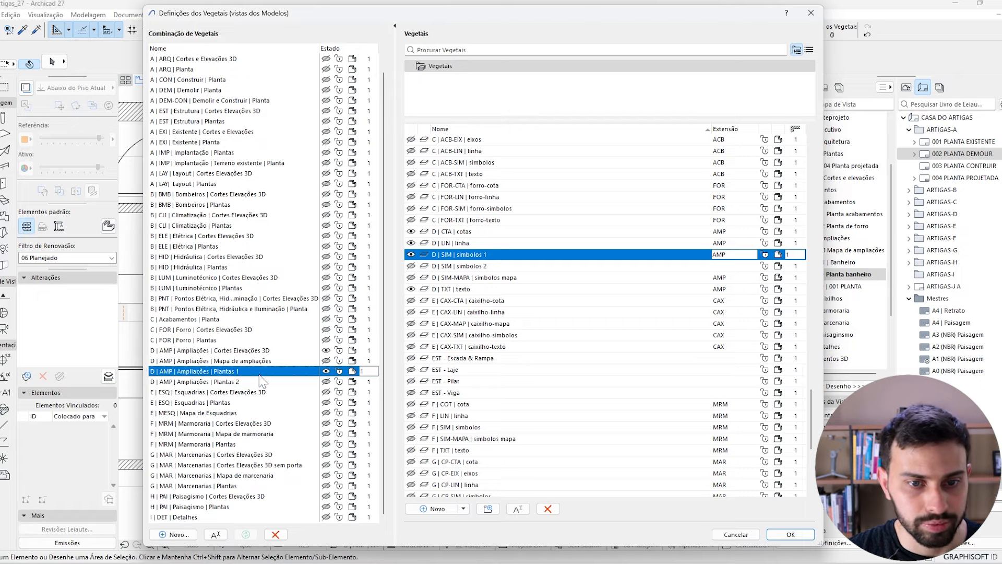
{"action": "left_click", "coordinate": [790, 534]}
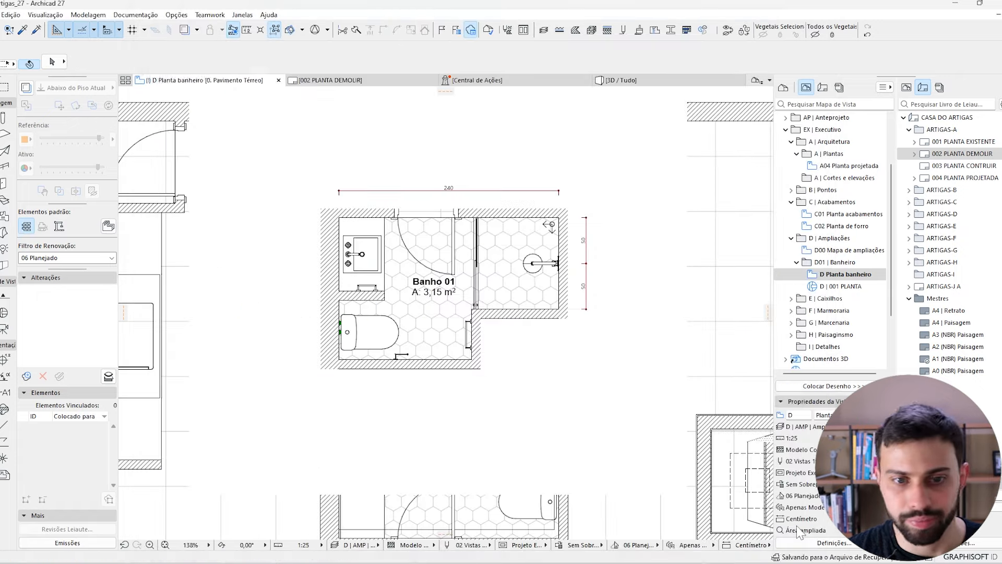
{"action": "left_click", "coordinate": [337, 545]}
{"action": "left_click", "coordinate": [496, 393]}
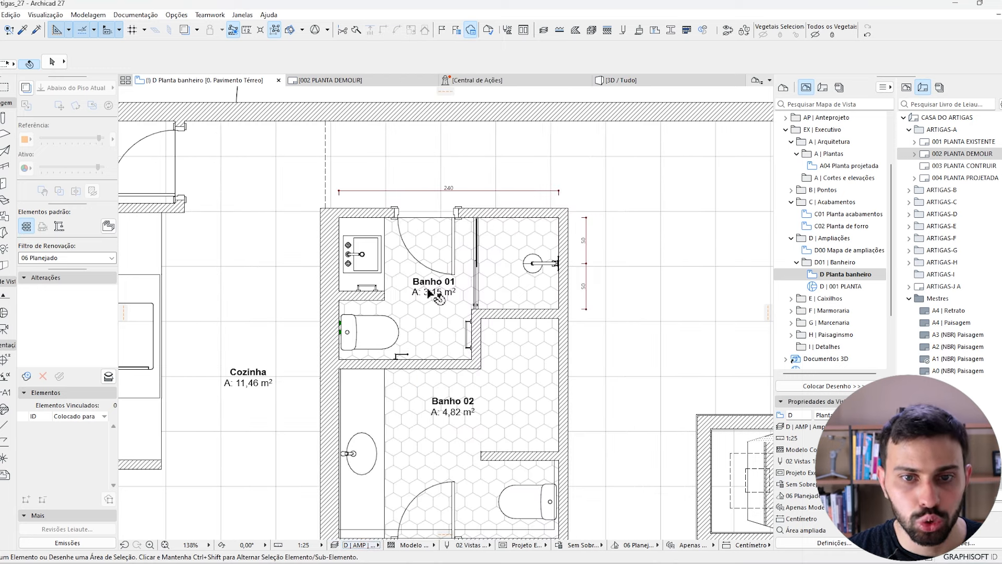
Step: Assign the horizontal and vertical dimension chains of Banho 01 to the layer D | SIM | simbolos 1
{"action": "left_click", "coordinate": [520, 193]}
{"action": "left_click", "coordinate": [587, 229], "text": "shift"}
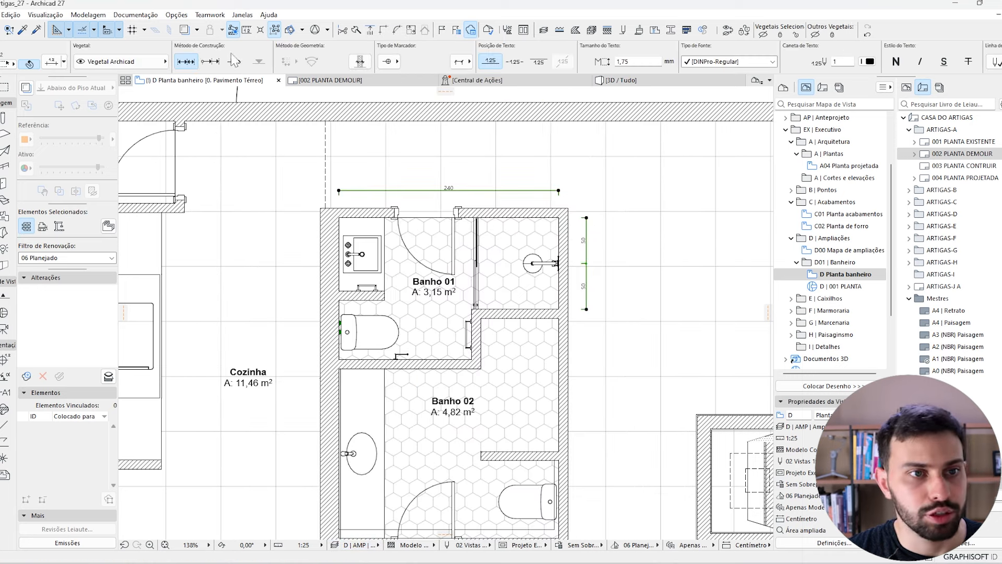
{"action": "left_click", "coordinate": [159, 63]}
{"action": "left_click_drag", "start_coordinate": [435, 173], "coordinate": [457, 436]}
{"action": "left_click", "coordinate": [273, 464]}
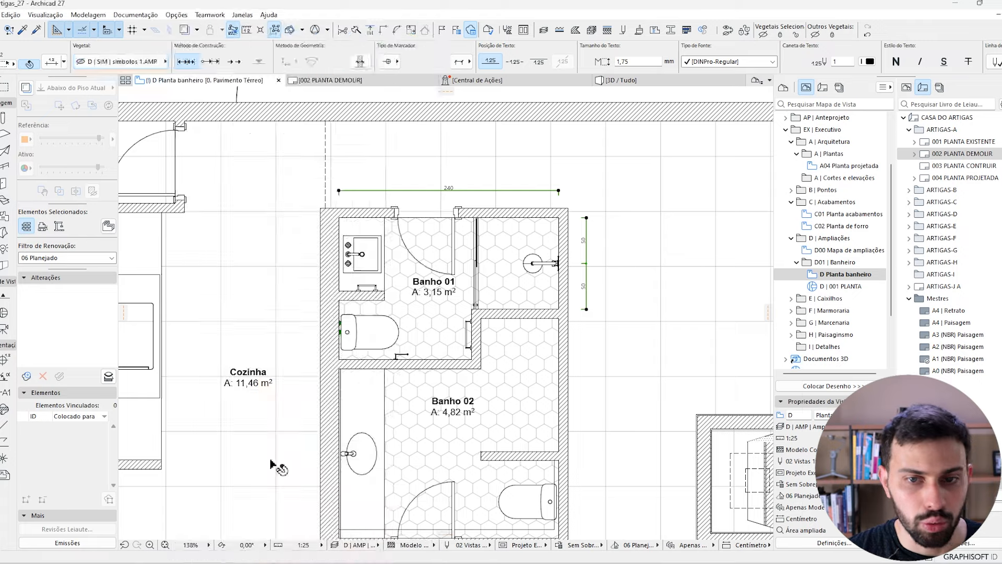
Step: Draw a rectangular solid fill on the layer D | SIM | simbolos 2 covering both bathrooms and the adjacent doors
{"action": "middle_click_drag", "start_coordinate": [606, 332], "coordinate": [599, 213]}
{"action": "scroll", "coordinate": [598, 216], "scroll_direction": "down", "scroll_amount": 2}
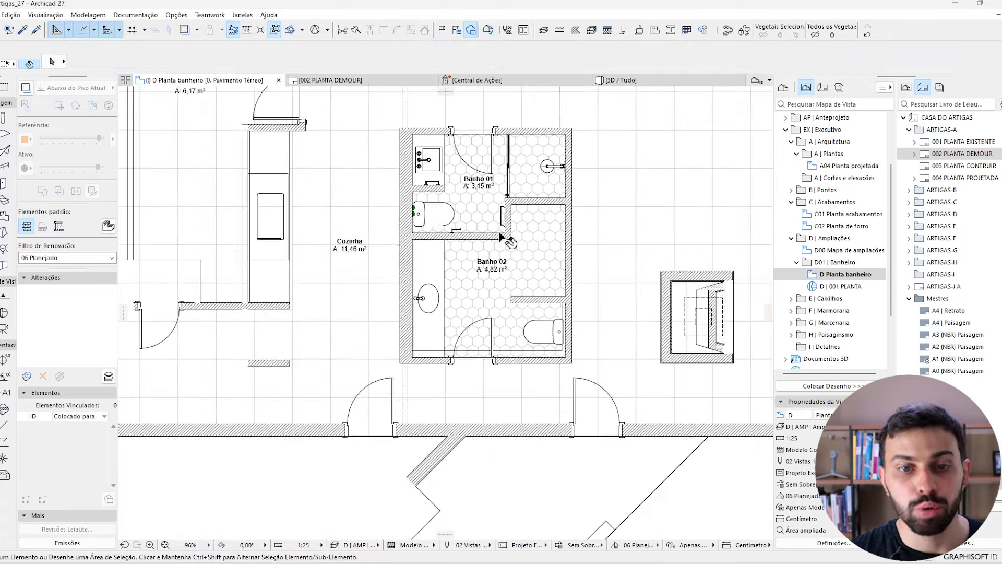
{"action": "middle_click_drag", "start_coordinate": [535, 229], "coordinate": [521, 239]}
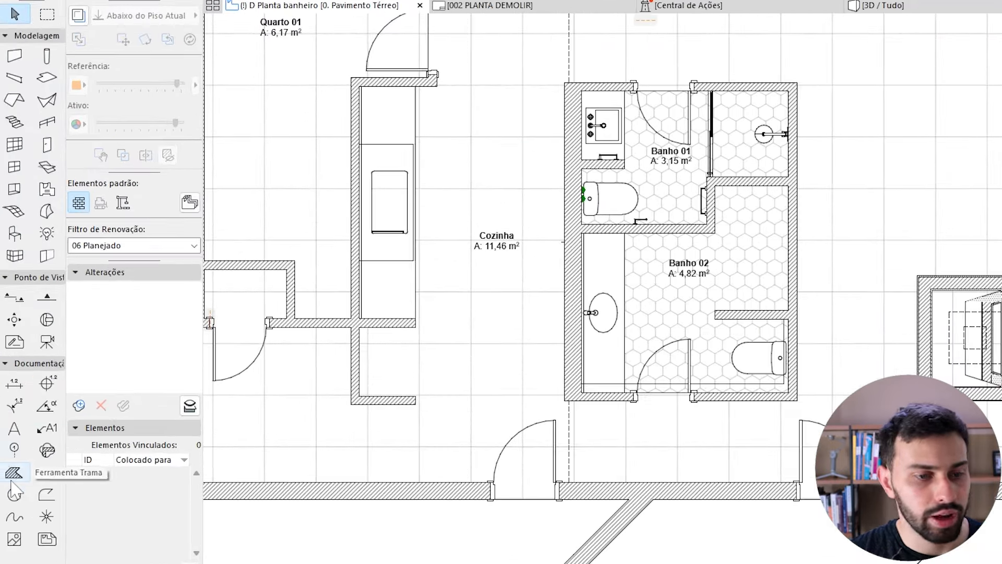
{"action": "left_click", "coordinate": [14, 472]}
{"action": "left_click", "coordinate": [457, 211]}
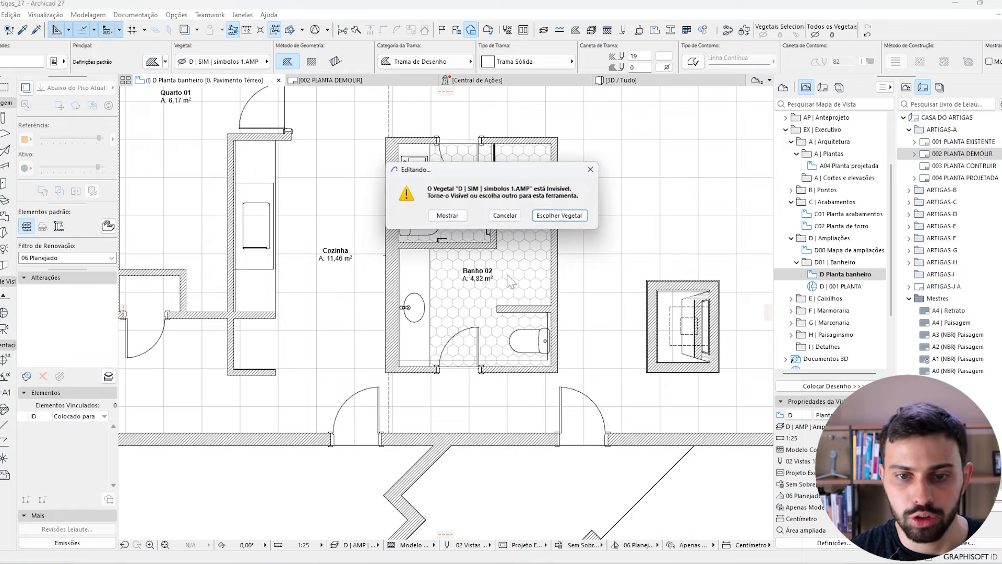
{"action": "left_click", "coordinate": [593, 168]}
{"action": "left_click", "coordinate": [238, 62]}
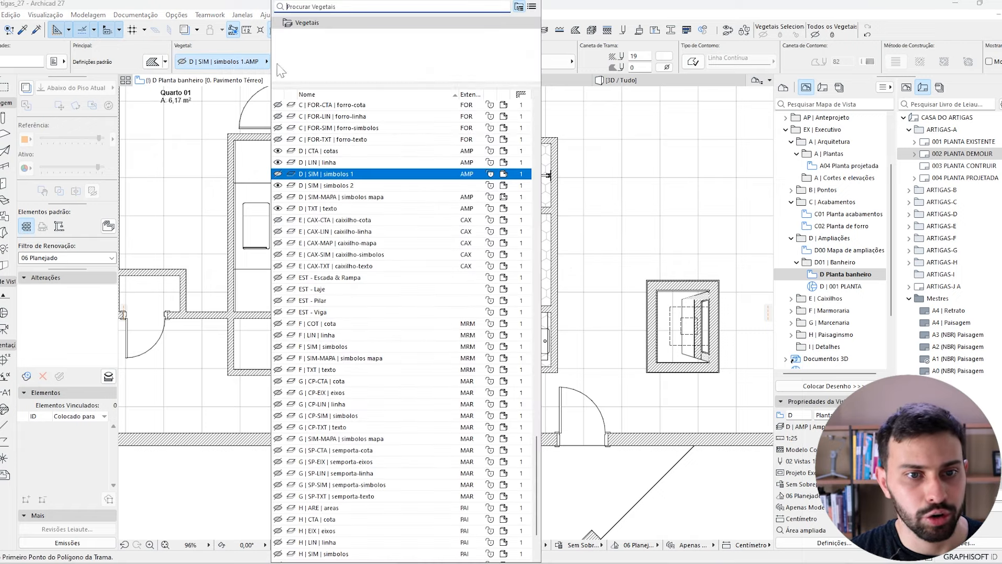
{"action": "left_click", "coordinate": [334, 189]}
{"action": "left_click", "coordinate": [610, 427]}
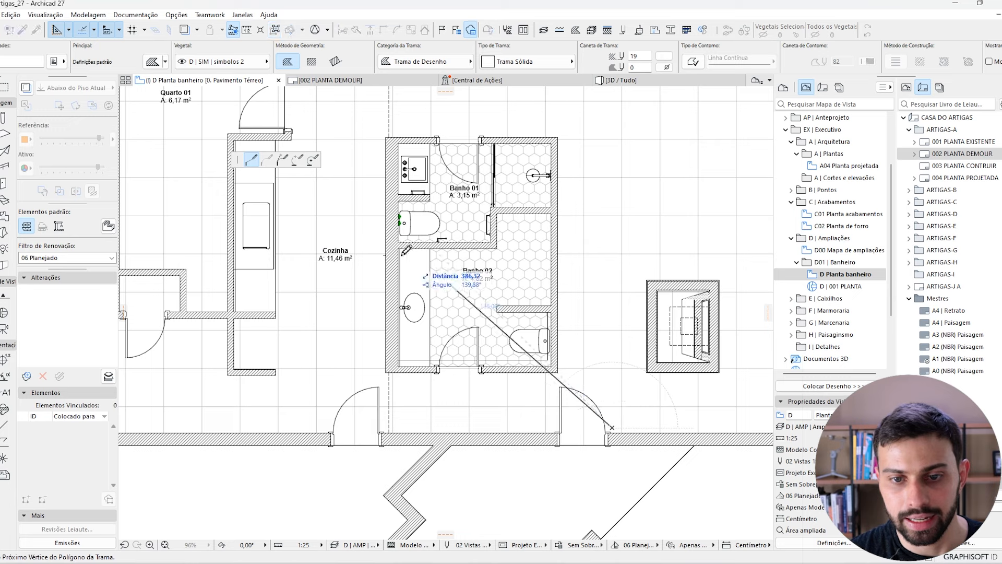
{"action": "left_click", "coordinate": [311, 61]}
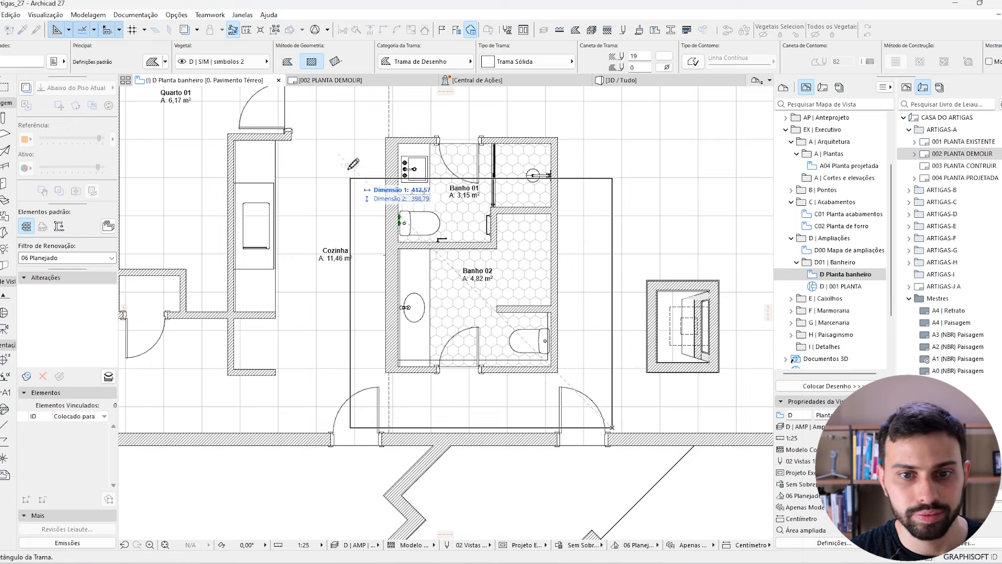
{"action": "left_click", "coordinate": [324, 137]}
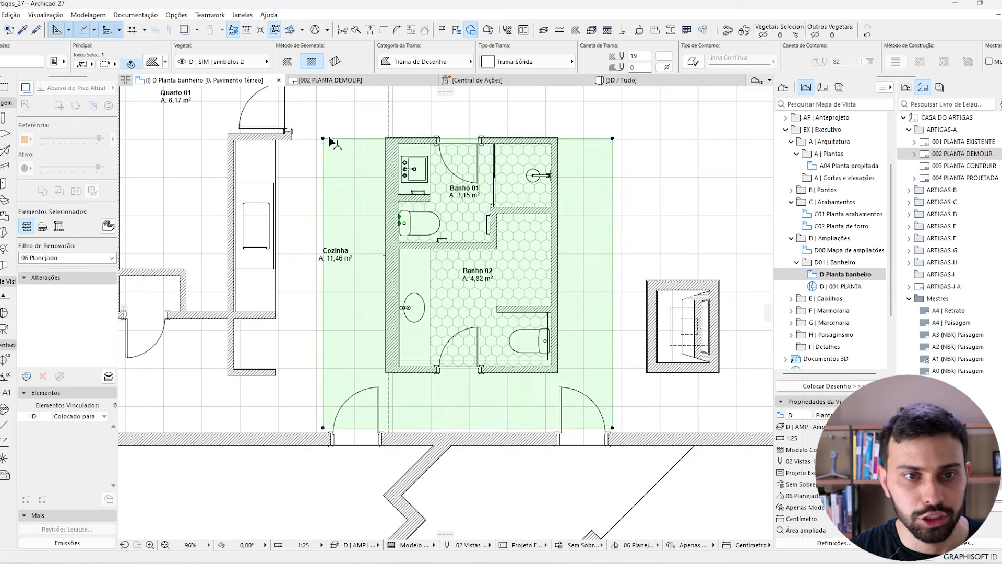
Step: Cut a hole in the new fill along the outer wall outline of Banho 02, following its stepped boundary with Banho 01
{"action": "left_click", "coordinate": [329, 138]}
{"action": "scroll", "coordinate": [527, 178], "scroll_direction": "up", "scroll_amount": 4}
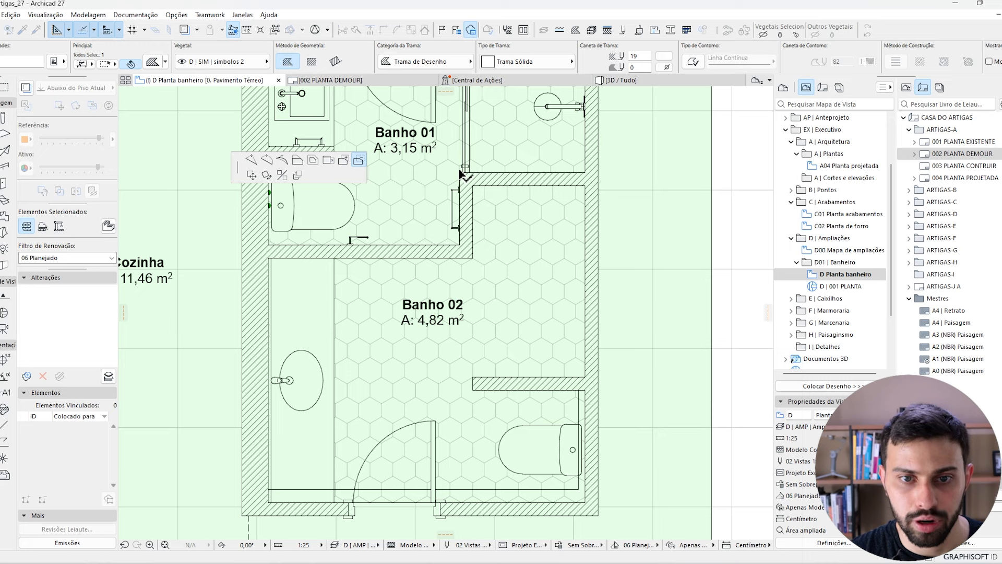
{"action": "left_click", "coordinate": [460, 173]}
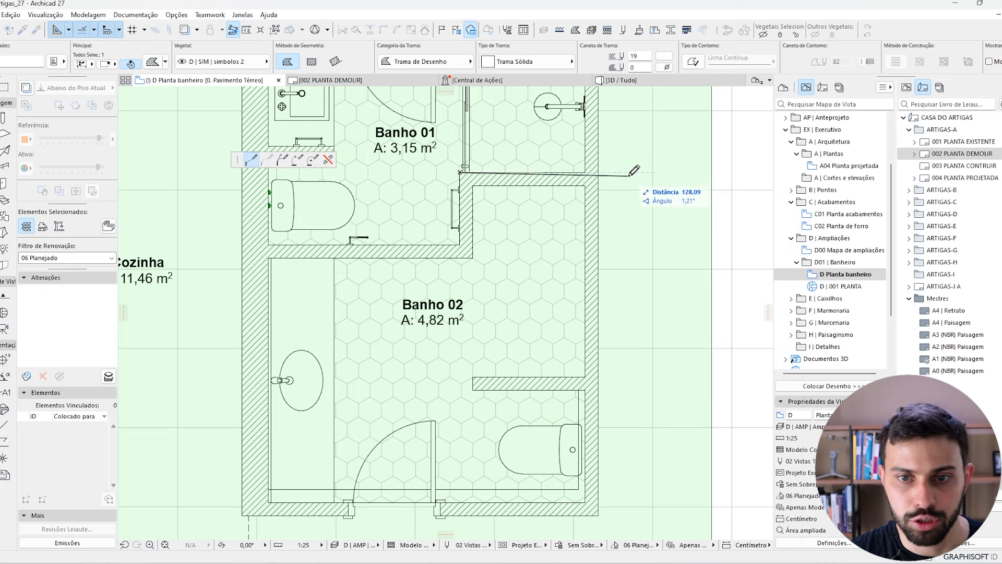
{"action": "left_click", "coordinate": [598, 173]}
{"action": "left_click", "coordinate": [598, 515]}
{"action": "left_click", "coordinate": [243, 516]}
{"action": "left_click", "coordinate": [243, 244]}
{"action": "left_click", "coordinate": [460, 244]}
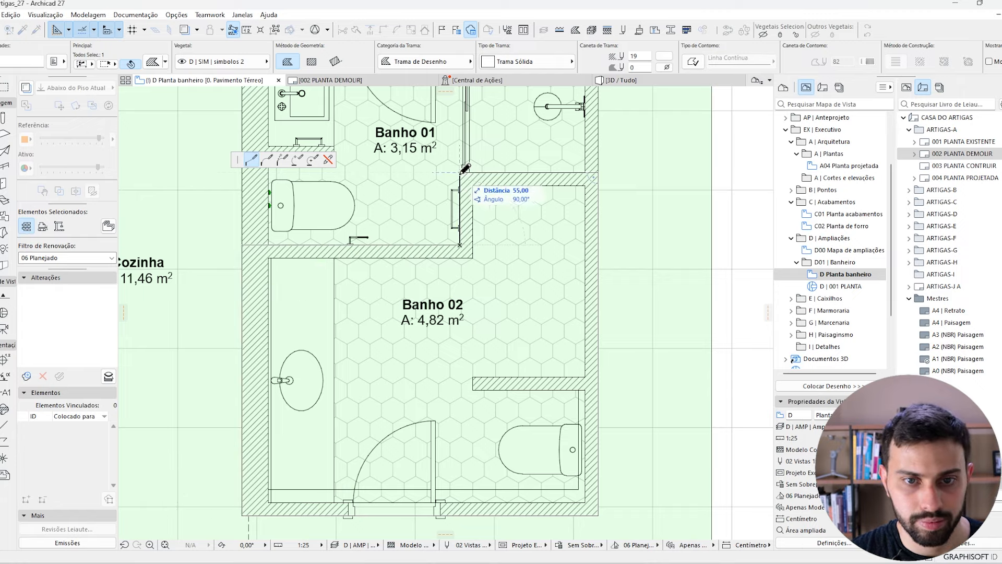
{"action": "left_click", "coordinate": [460, 172]}
Step: Bring the masking fill to the front of the display order so it covers Banho 01
{"action": "scroll", "coordinate": [460, 173], "scroll_direction": "down", "scroll_amount": 4}
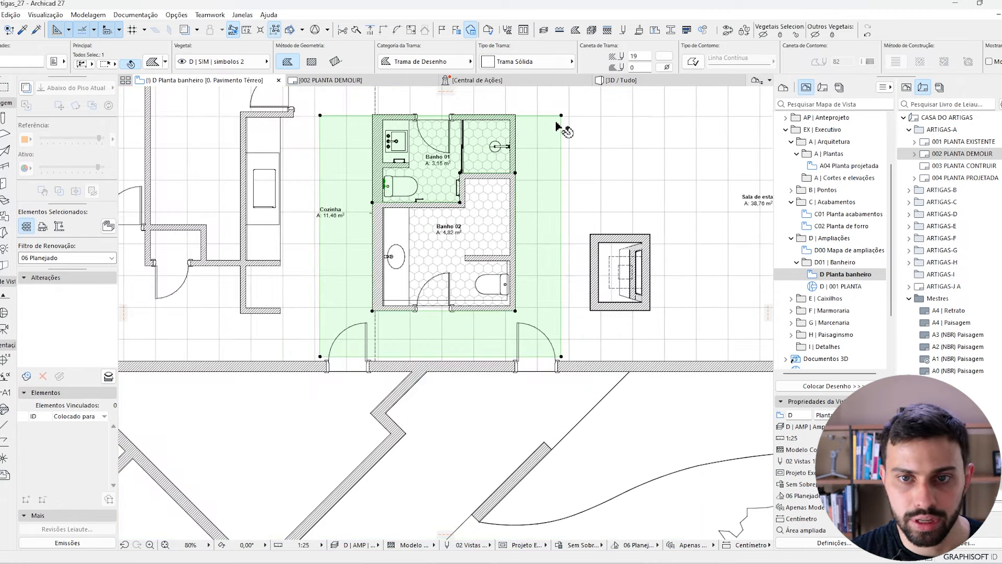
{"action": "right_click", "coordinate": [557, 125]}
{"action": "mouse_move", "coordinate": [673, 228]}
{"action": "left_click", "coordinate": [733, 234]}
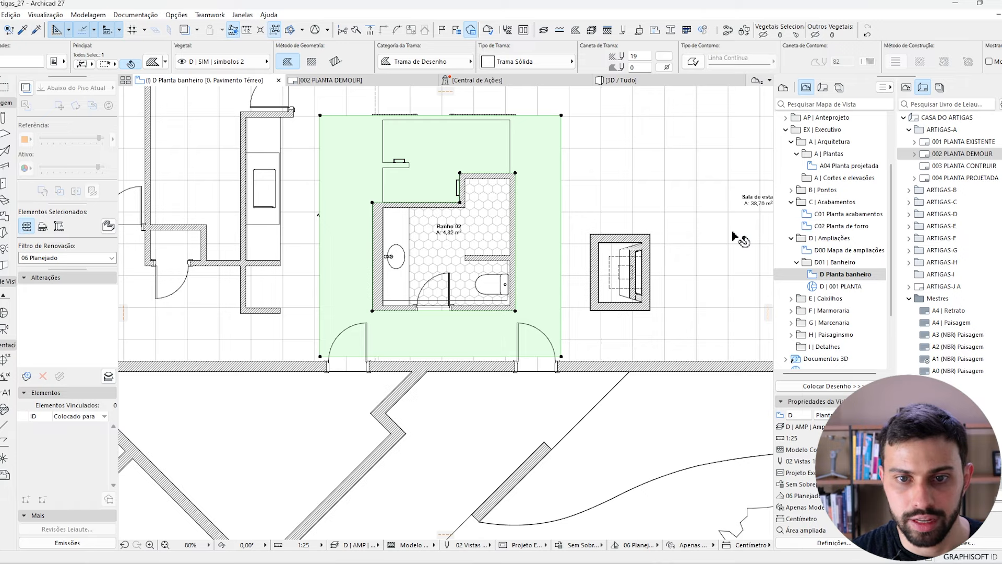
{"action": "key", "text": "Delete"}
Step: Send the short interior wall of Banho 01 and its two wall-mounted objects backward in the display order
{"action": "scroll", "coordinate": [522, 137], "scroll_direction": "up", "scroll_amount": 4}
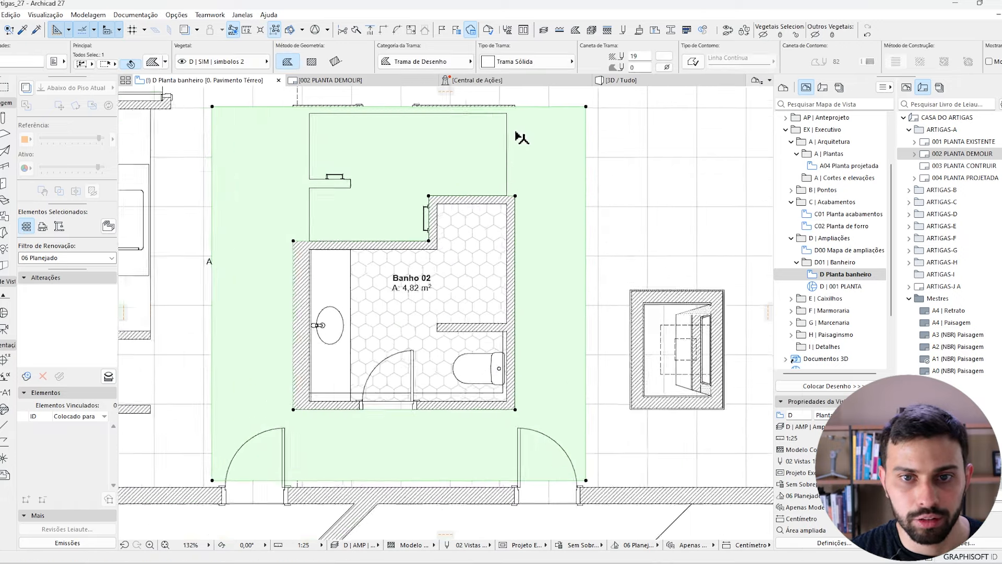
{"action": "left_click", "coordinate": [504, 137]}
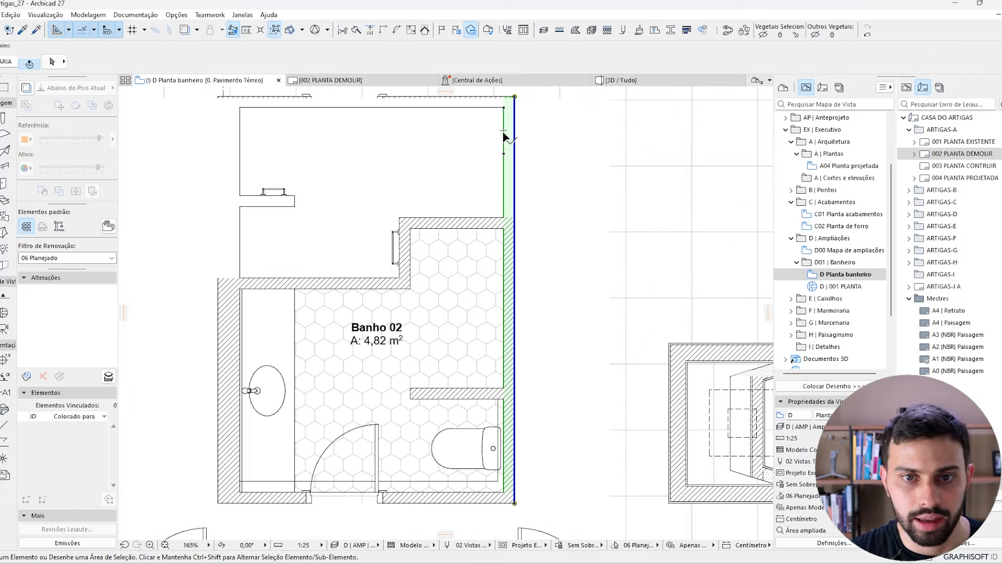
{"action": "key", "text": "Escape"}
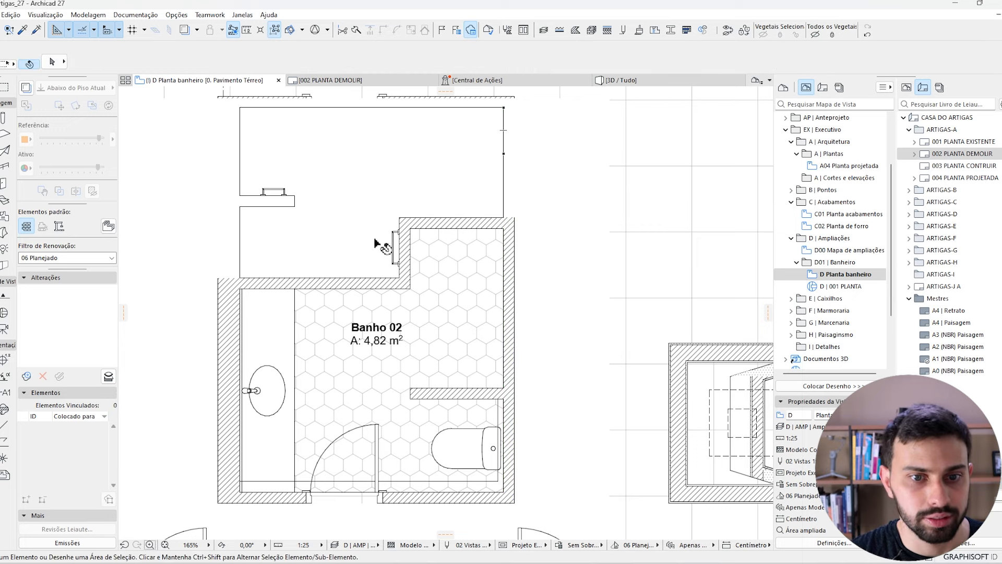
{"action": "left_click", "coordinate": [394, 236]}
{"action": "left_click", "coordinate": [294, 202], "text": "shift"}
{"action": "right_click", "coordinate": [294, 201]}
{"action": "mouse_move", "coordinate": [318, 335]}
{"action": "left_click", "coordinate": [515, 369]}
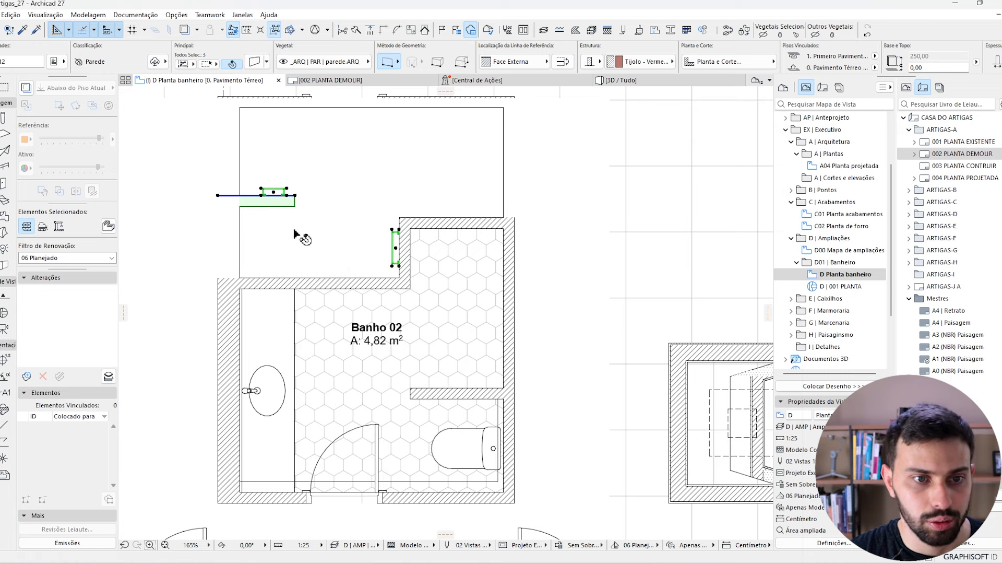
Step: Send the Banho 01 ceiling slab to the back of the display order with Passar para Trás
{"action": "left_click", "coordinate": [241, 220]}
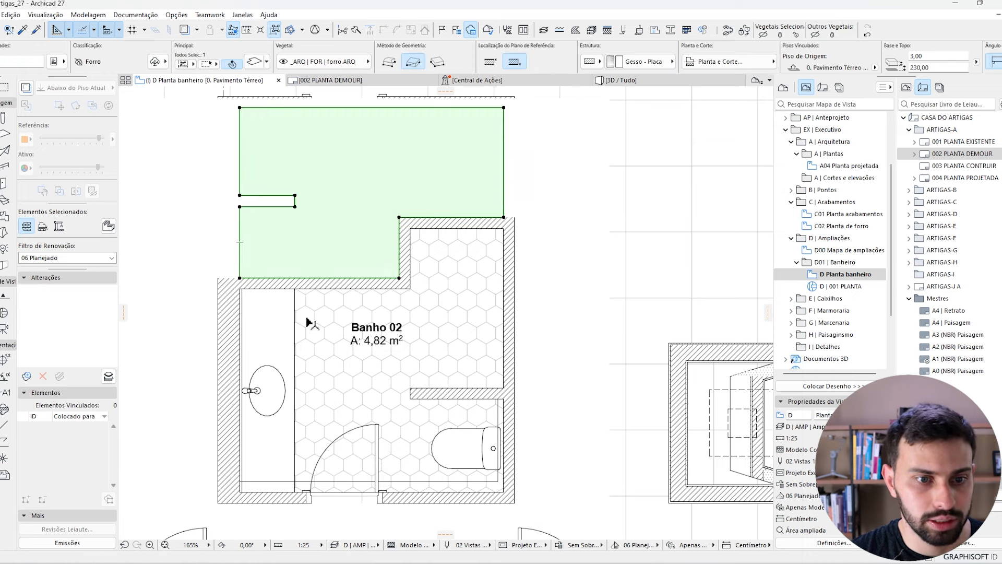
{"action": "right_click", "coordinate": [240, 225]}
{"action": "mouse_move", "coordinate": [313, 340]}
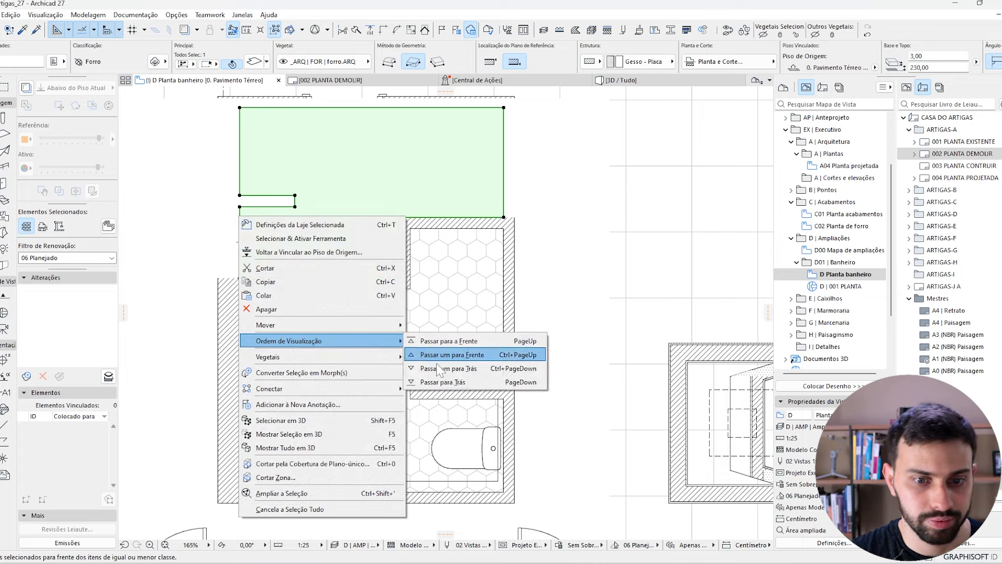
{"action": "left_click", "coordinate": [449, 383]}
{"action": "key", "text": "Escape"}
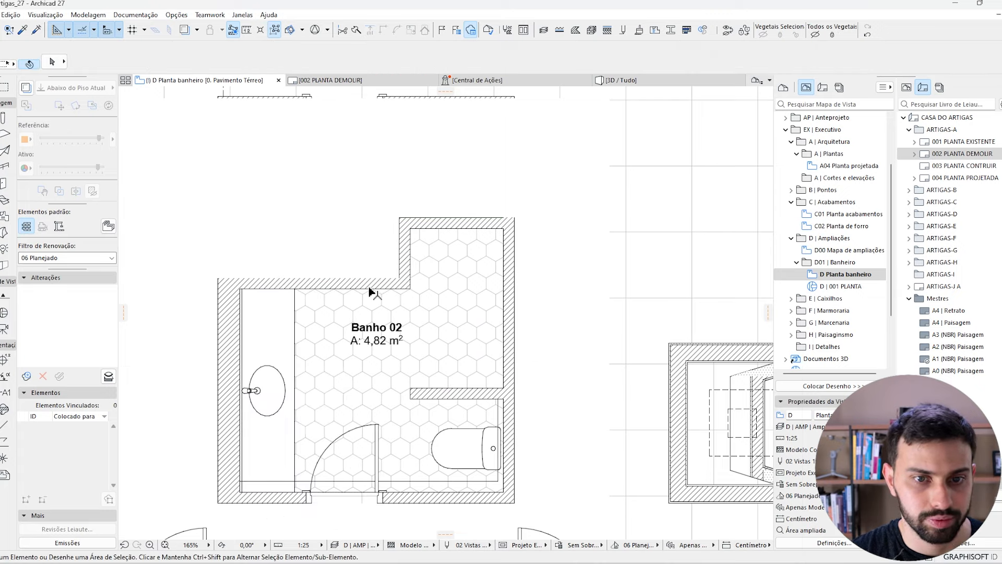
Step: Move the long wall containing the two doors below Banho 02 one level backward with Passar um para Trás
{"action": "scroll", "coordinate": [441, 213], "scroll_direction": "down", "scroll_amount": 3}
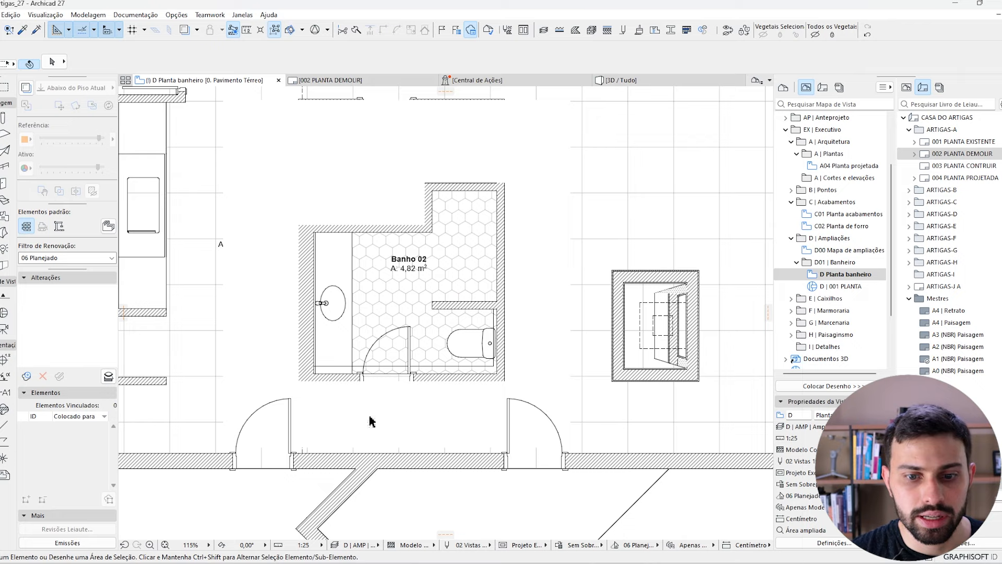
{"action": "left_click", "coordinate": [593, 465]}
{"action": "right_click", "coordinate": [593, 465]}
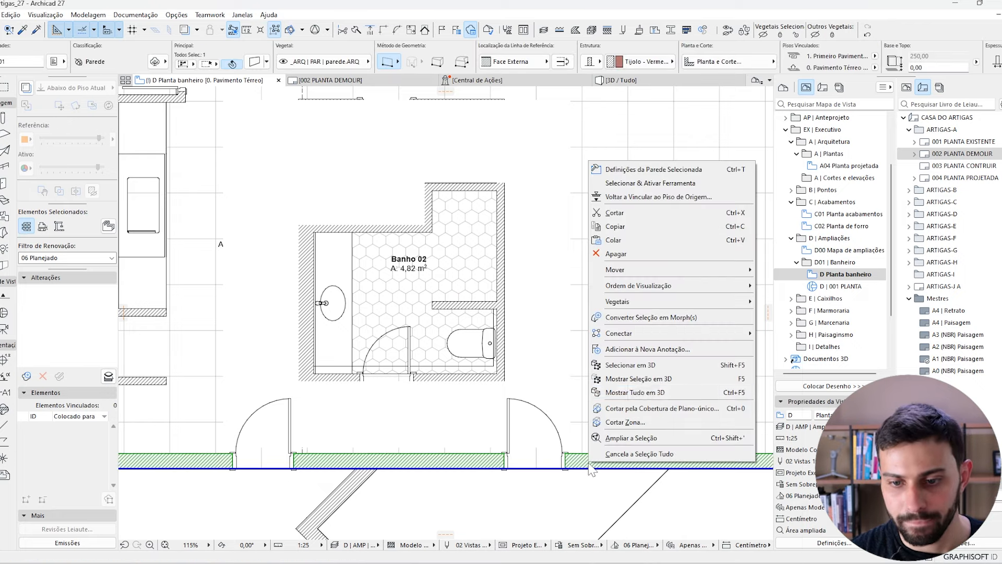
{"action": "mouse_move", "coordinate": [708, 306]}
{"action": "left_click", "coordinate": [766, 313]}
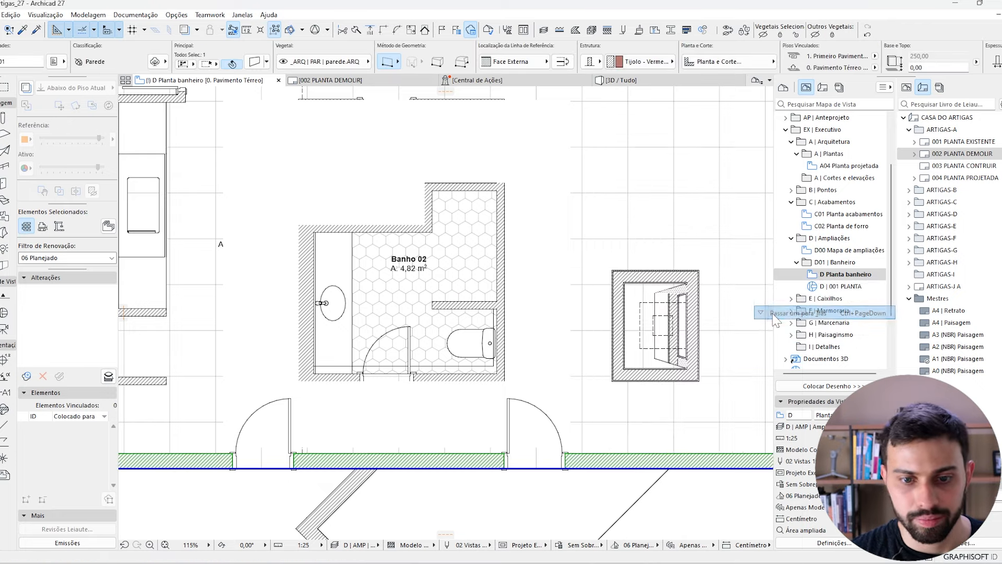
{"action": "key", "text": "Escape"}
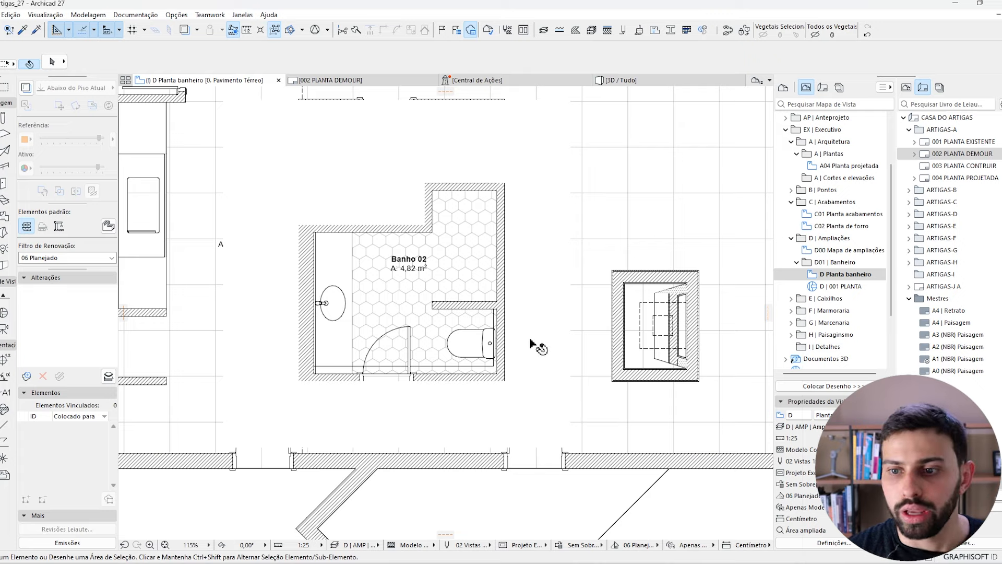
Step: Apply the layer combination D | AMP | Ampliações | Plantas 1 to check Banho 01 and select the D Planta banheiro view
{"action": "middle_click_drag", "start_coordinate": [404, 328], "coordinate": [412, 363]}
{"action": "left_click", "coordinate": [338, 543]}
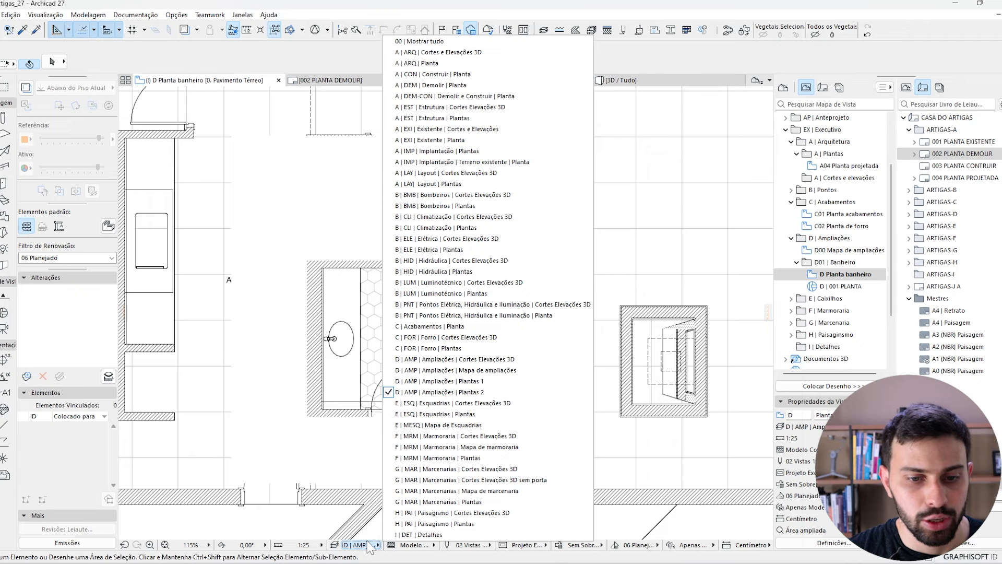
{"action": "left_click", "coordinate": [476, 372]}
{"action": "middle_click_drag", "start_coordinate": [479, 320], "coordinate": [506, 388]}
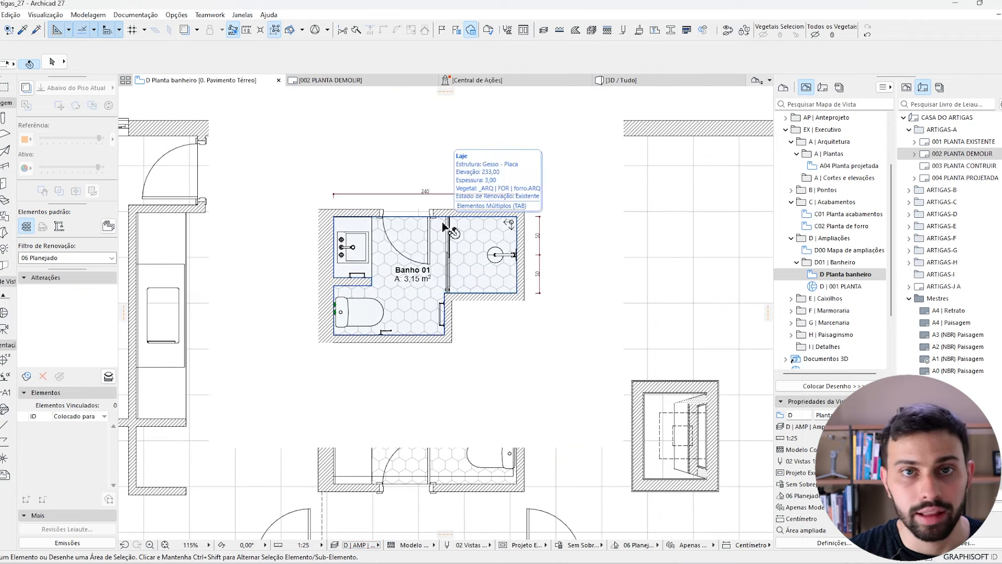
{"action": "left_click", "coordinate": [843, 274]}
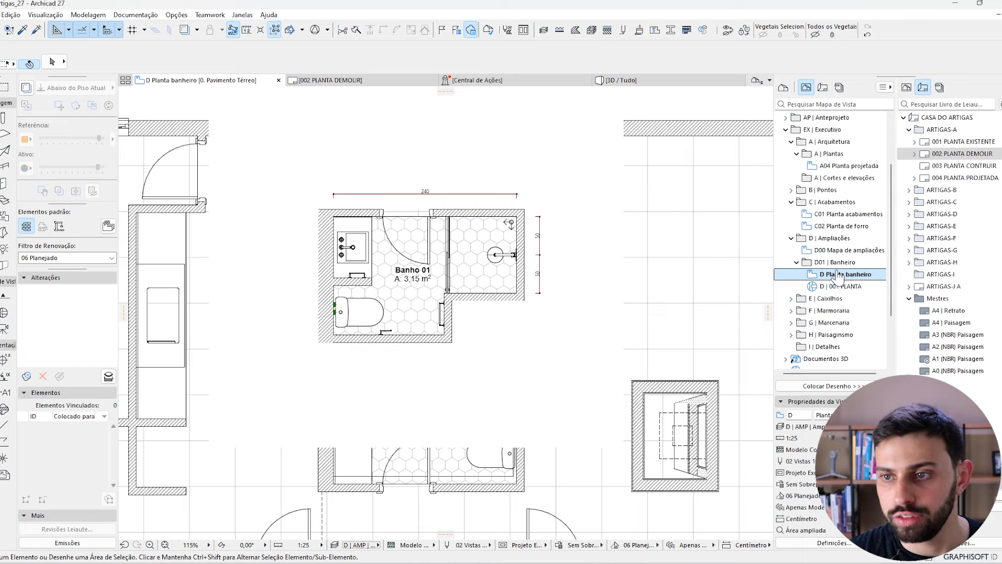